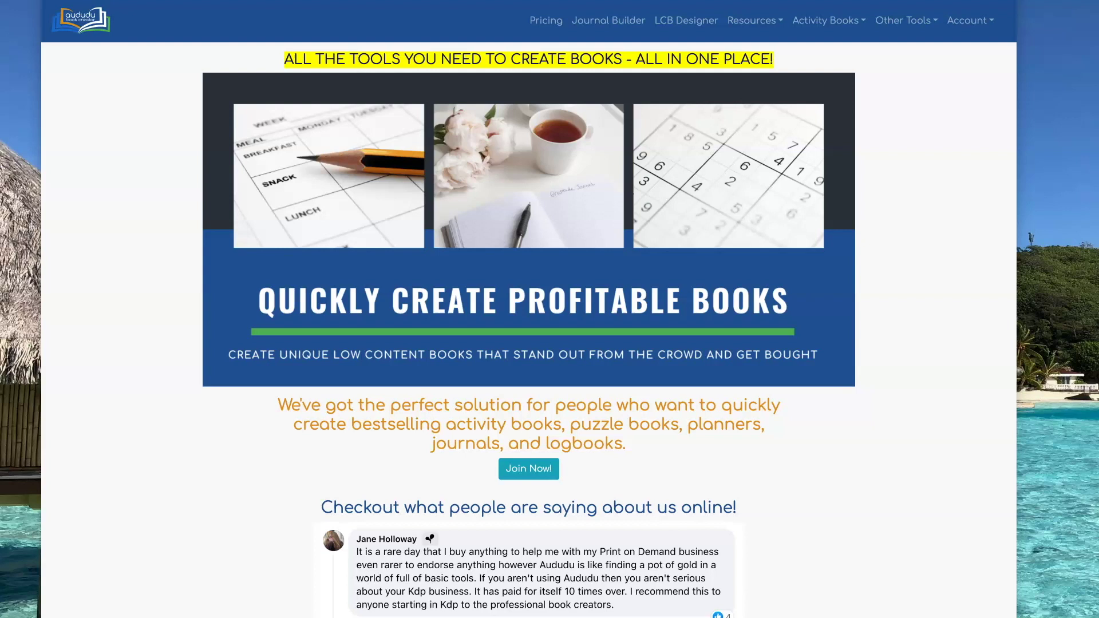
Step: Open the Activity Books menu to list the activity book tools
click(828, 25)
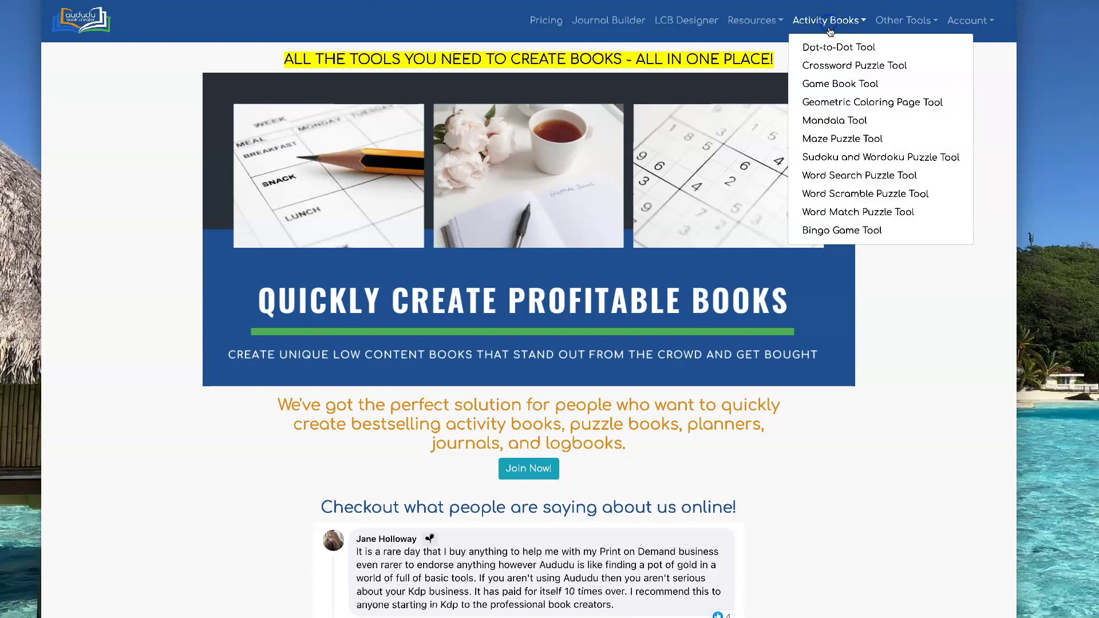
Step: Open the Word Match Puzzle Tool and set the book trim size to 8.5" X 11"
click(835, 214)
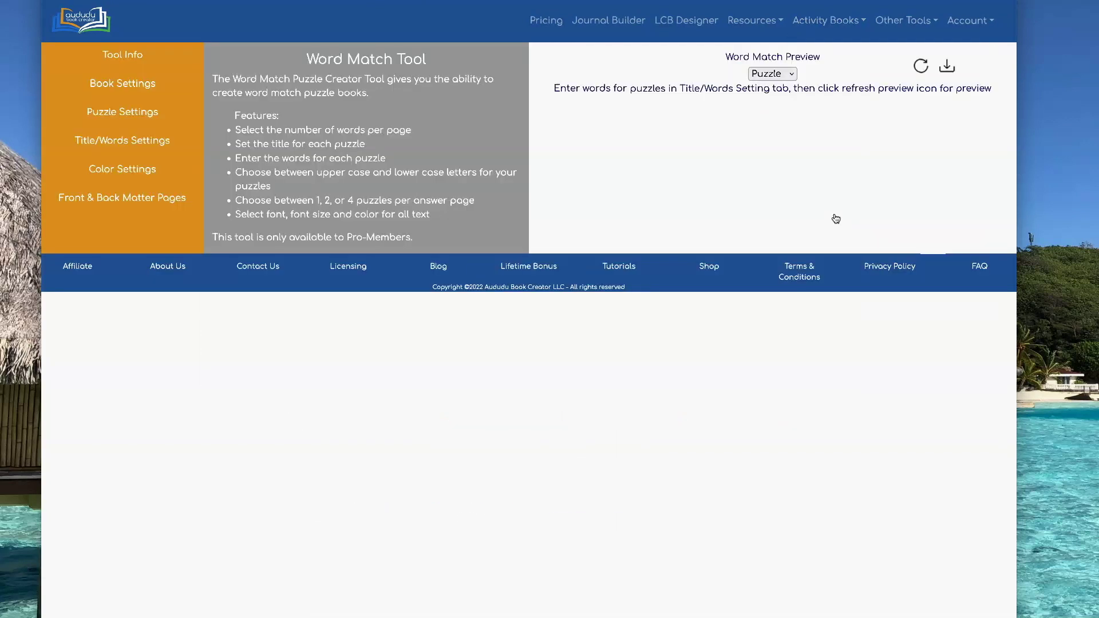
click(115, 88)
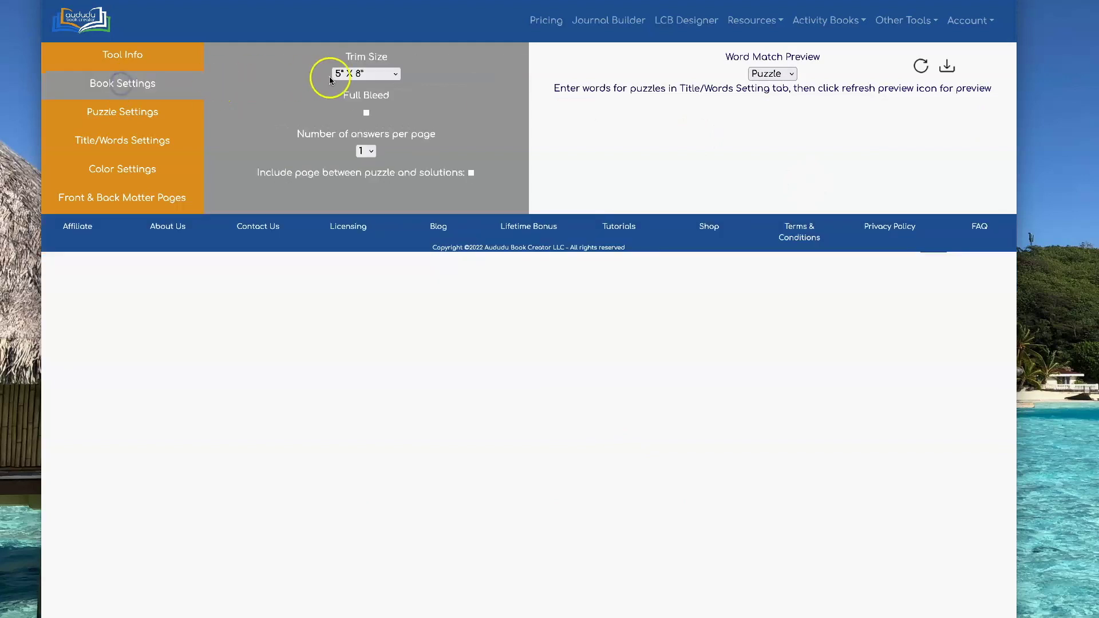
click(375, 75)
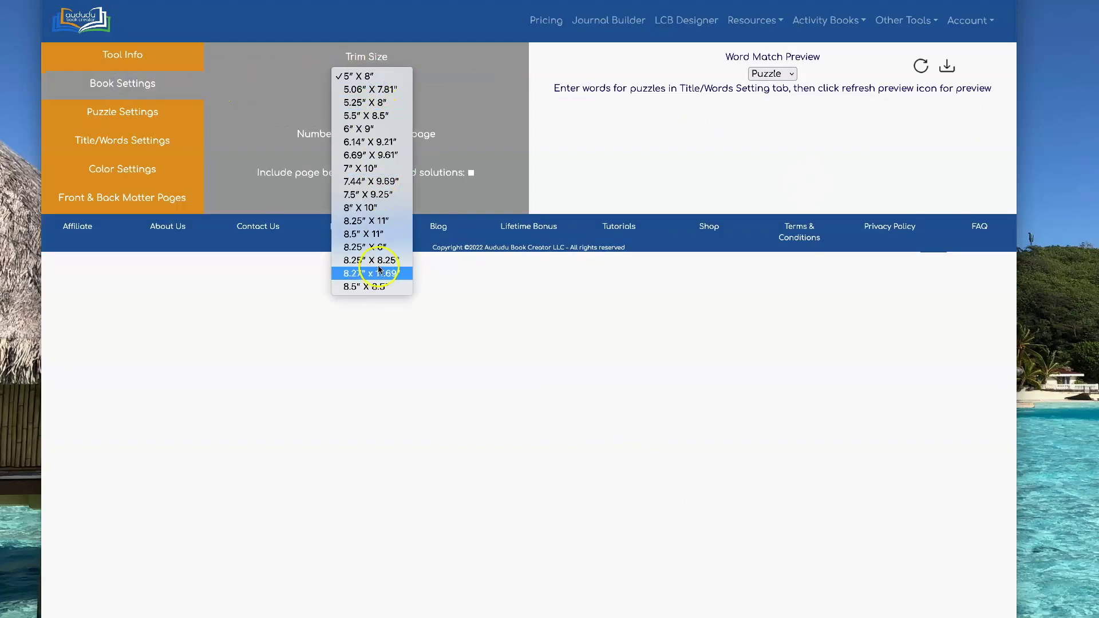
click(382, 234)
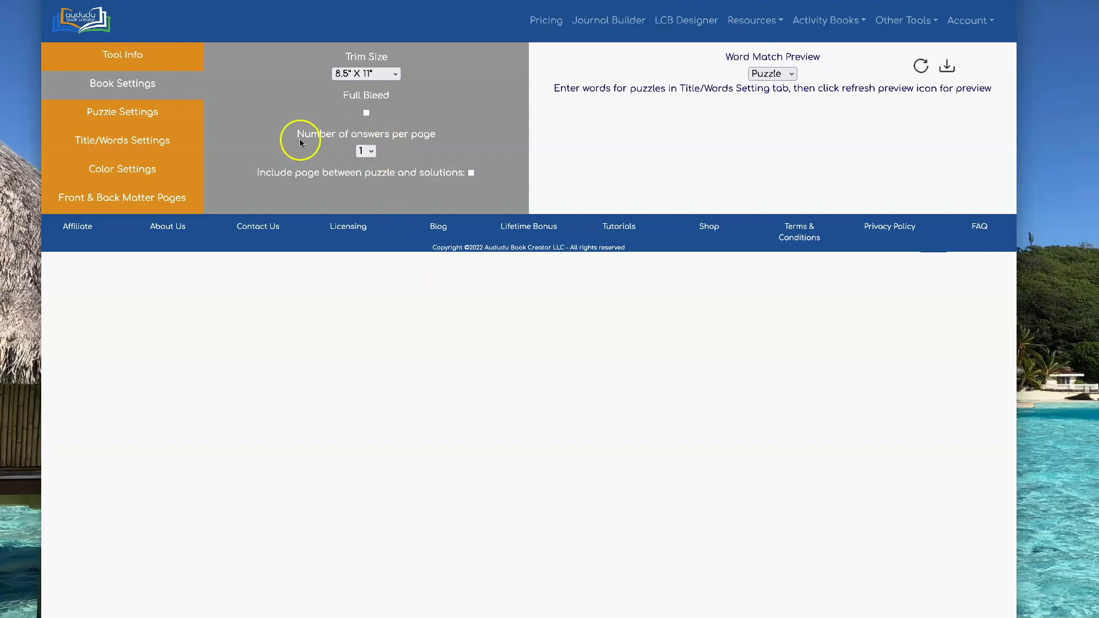
Step: Review Puzzle Settings, keeping 10 words per puzzle, 4 puzzles, and UPPER CASE words
click(142, 111)
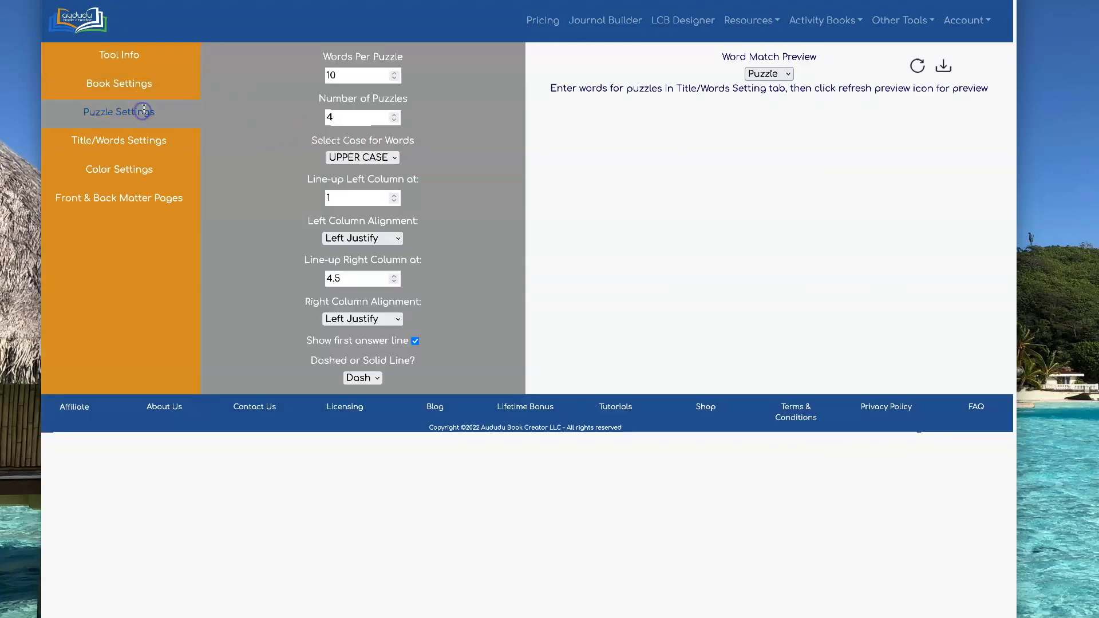
click(339, 74)
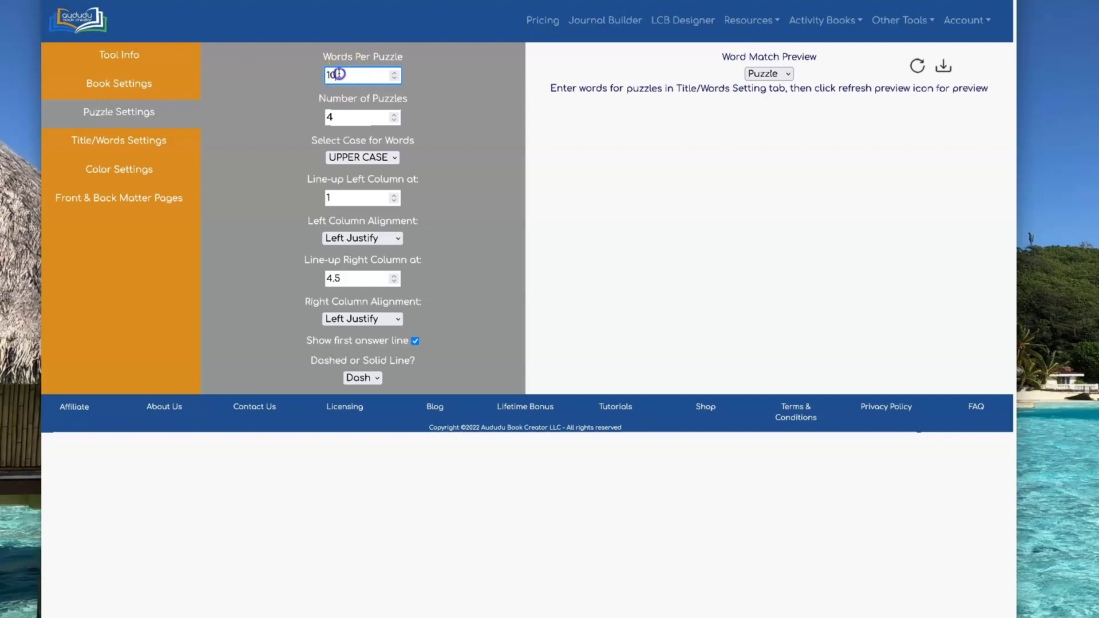
drag(338, 74, 322, 74)
drag(357, 118, 309, 118)
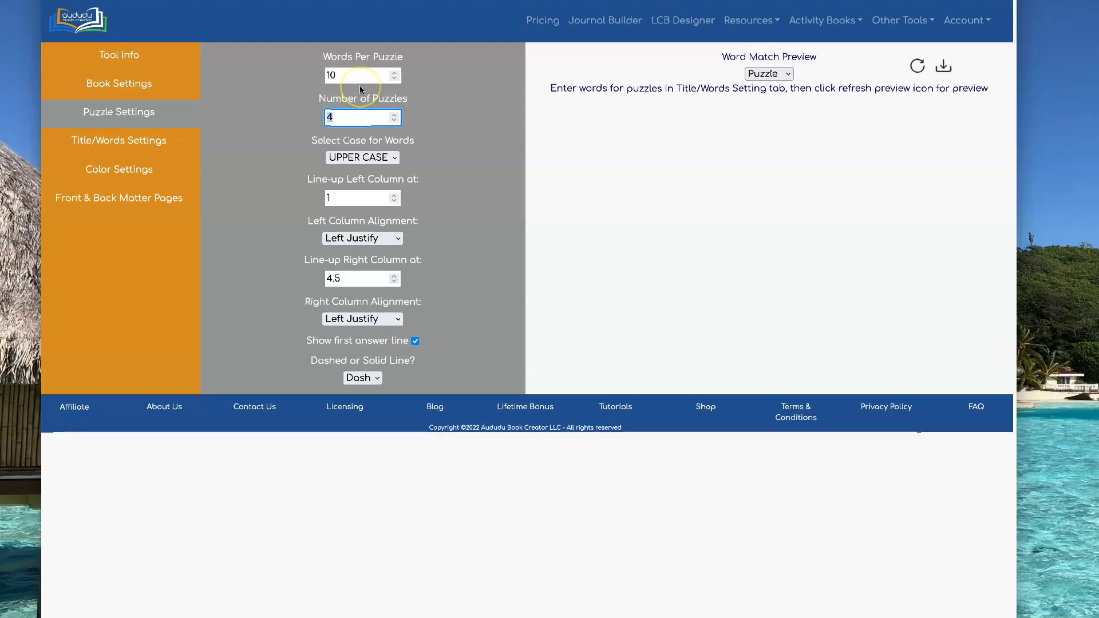
click(420, 149)
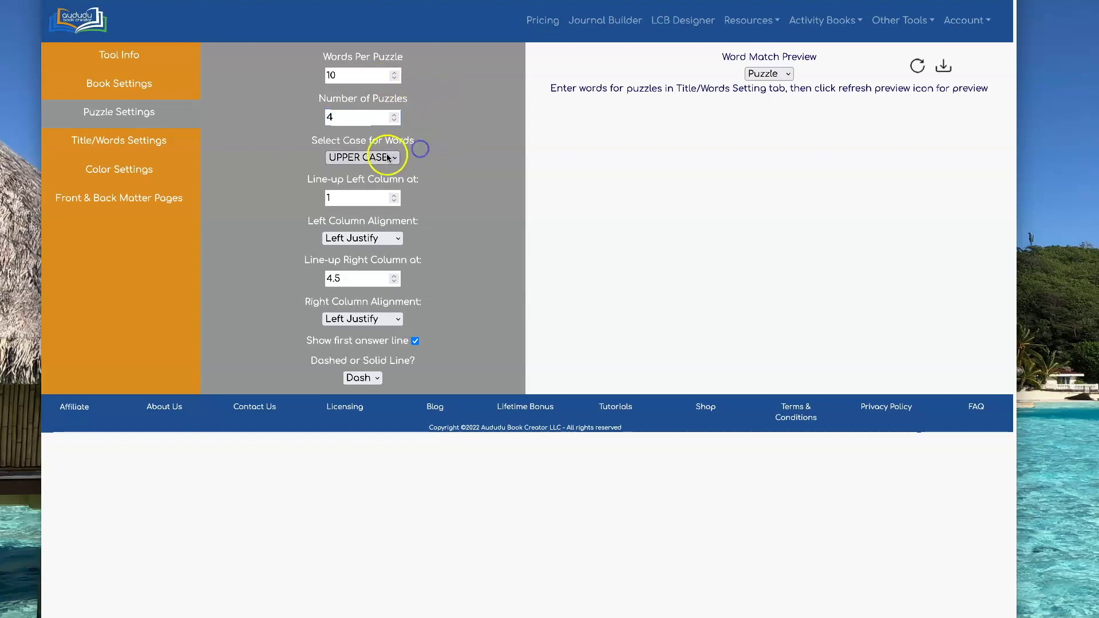
click(388, 158)
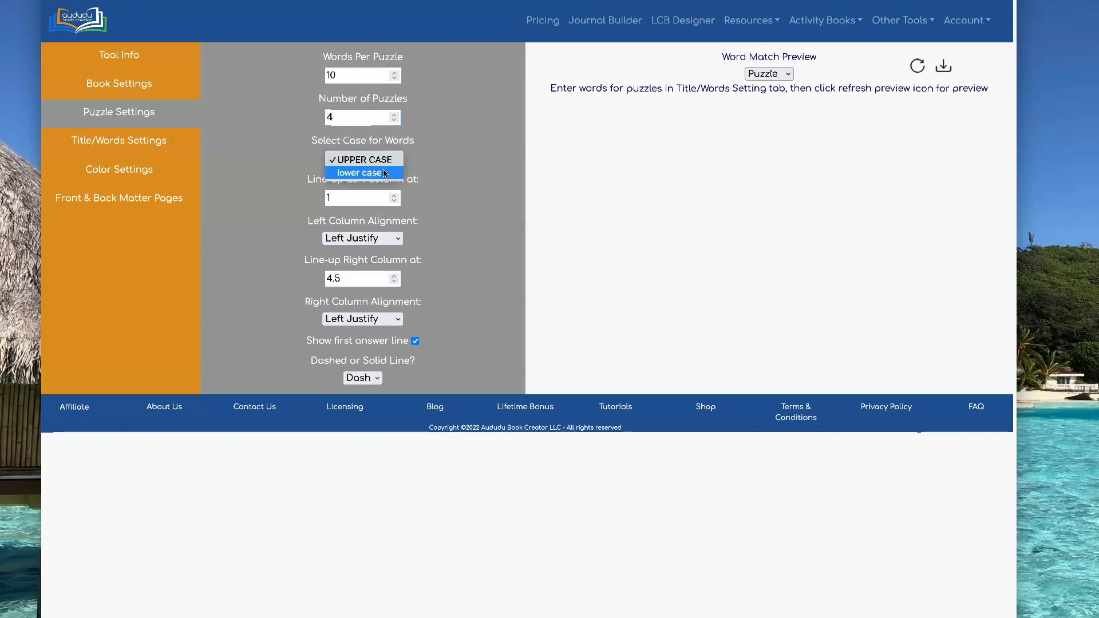
click(458, 145)
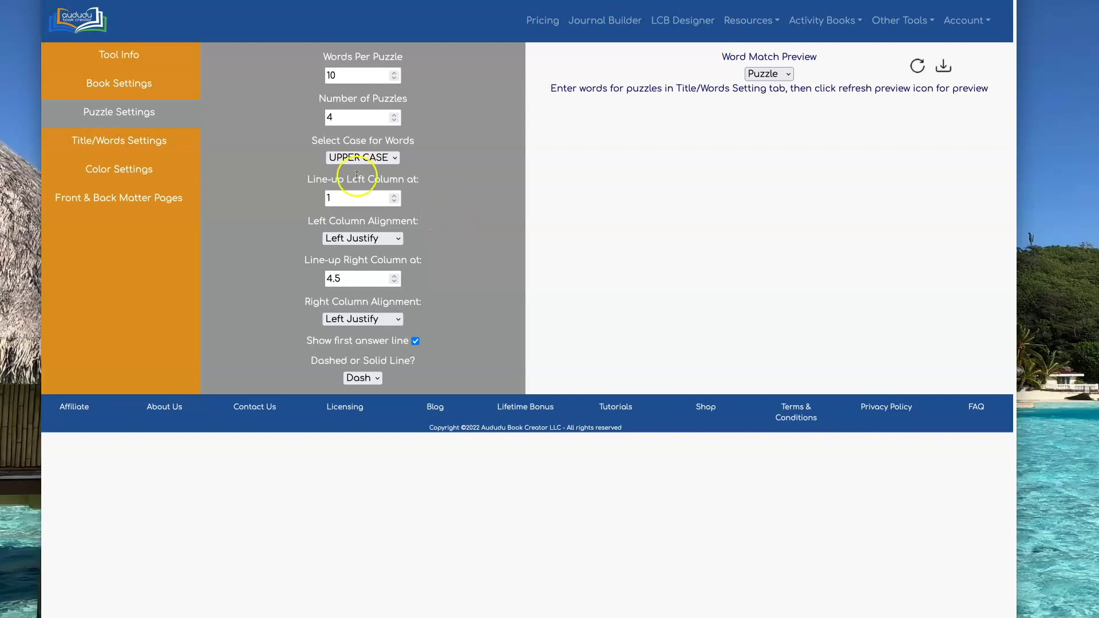
Step: Paste the state capital lists as left-hand words and the state lists as right-hand words
click(136, 141)
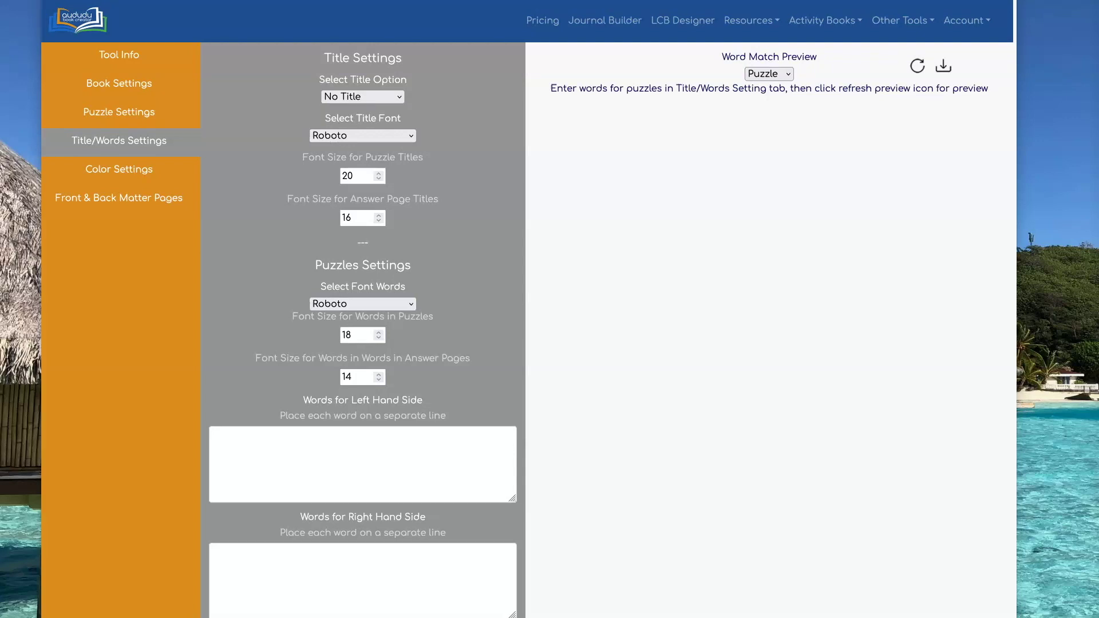
click(433, 444)
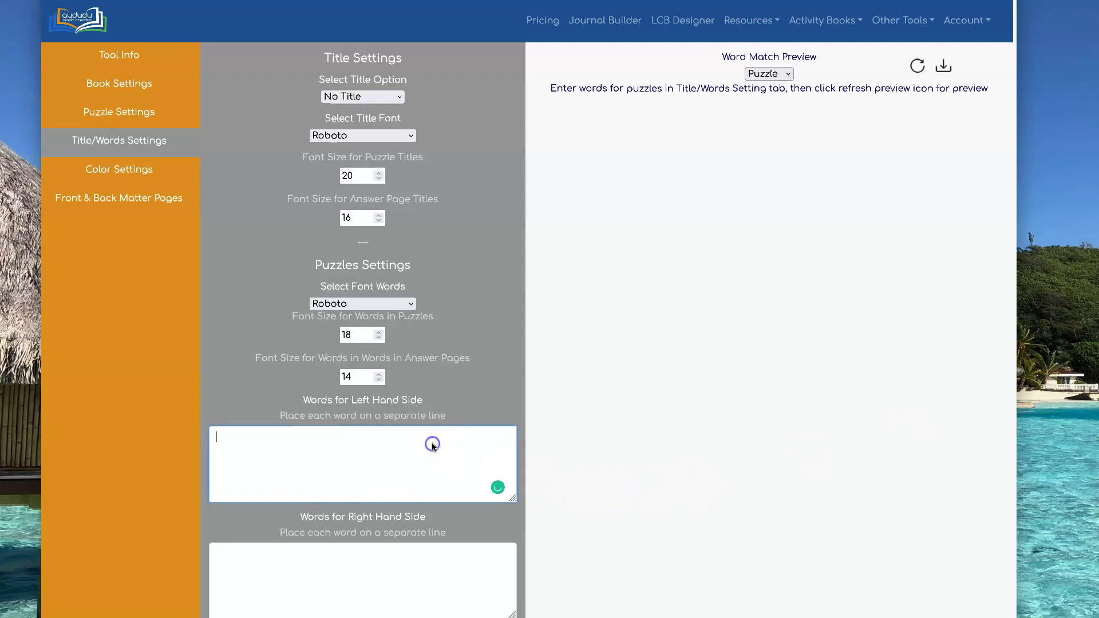
key(ctrl+v)
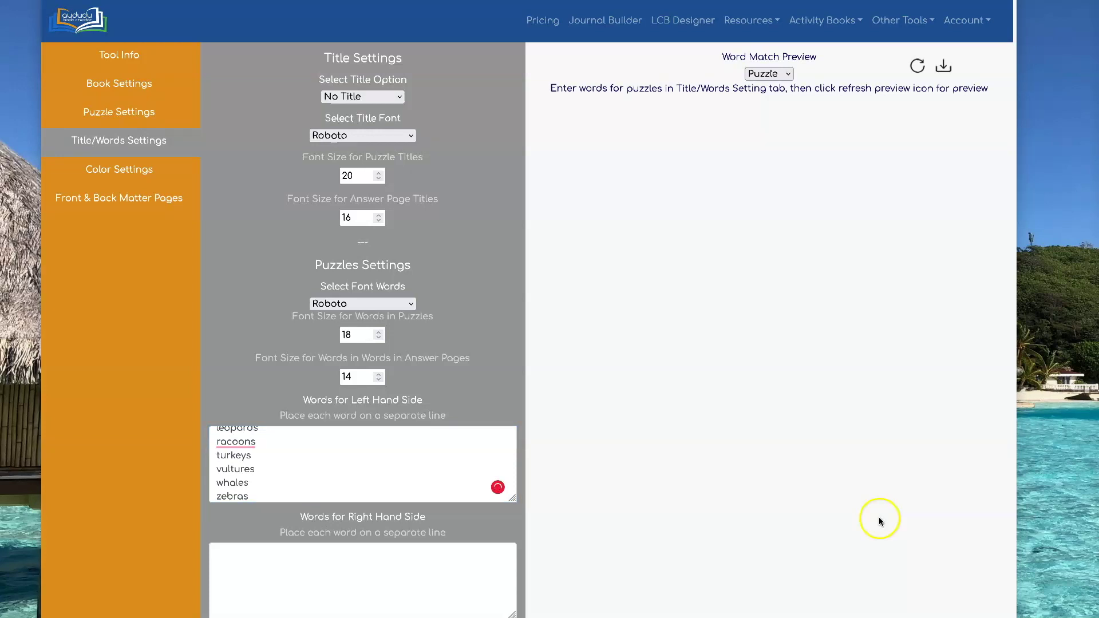
click(420, 569)
key(ctrl+v)
Step: Check the pairings: Montgomery with Alabama, Juneau with Alaska
scroll(390, 567, up, 15)
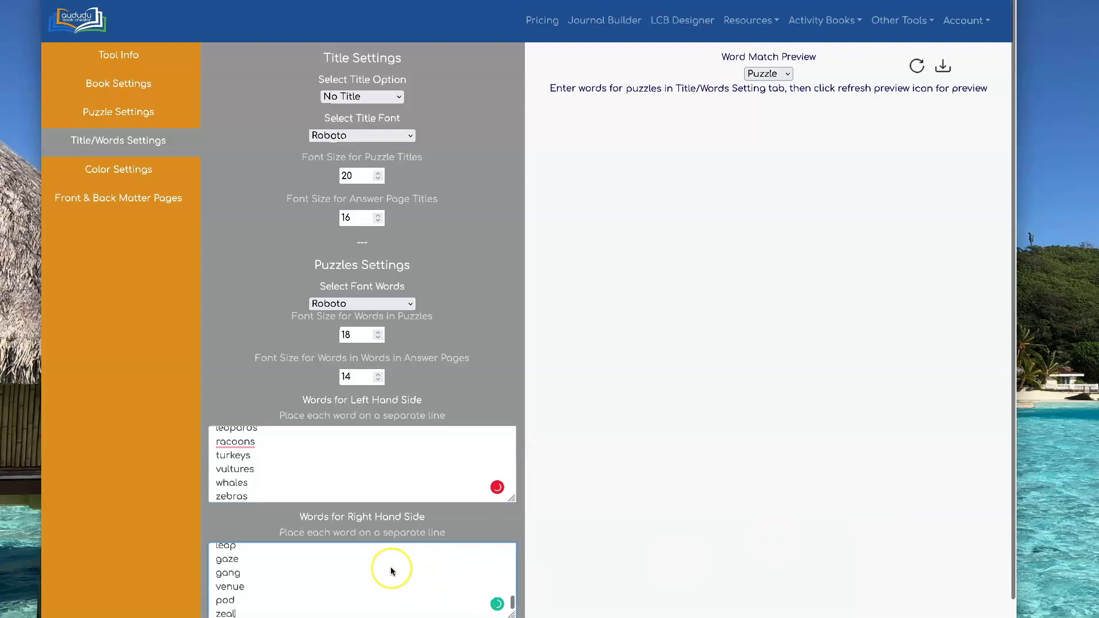
scroll(377, 470, up, 2)
scroll(377, 470, up, 15)
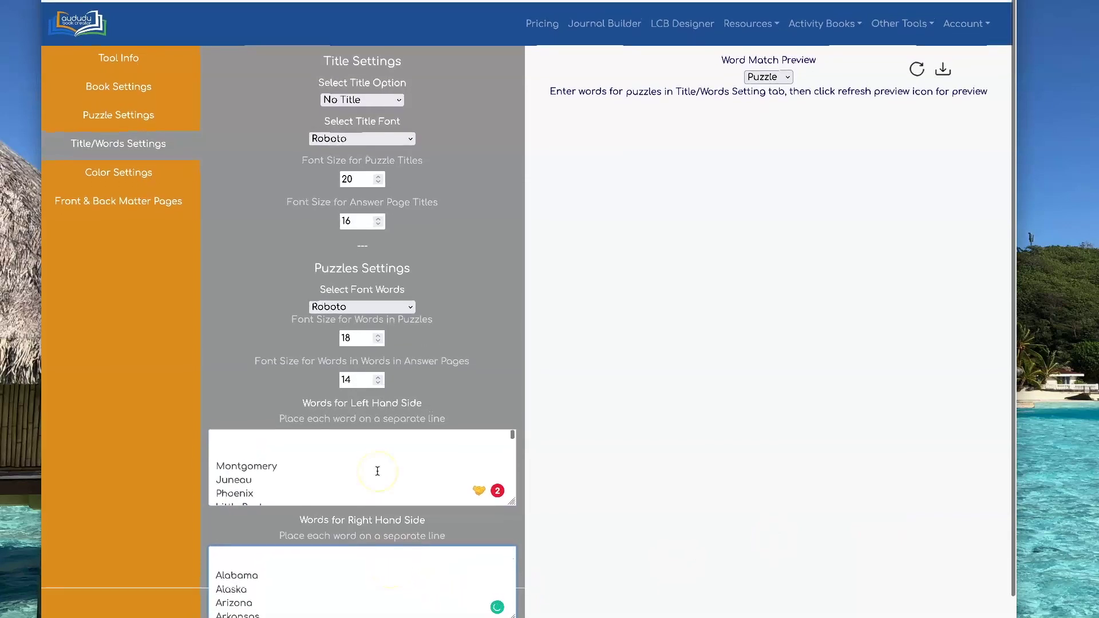
scroll(336, 579, down, 1)
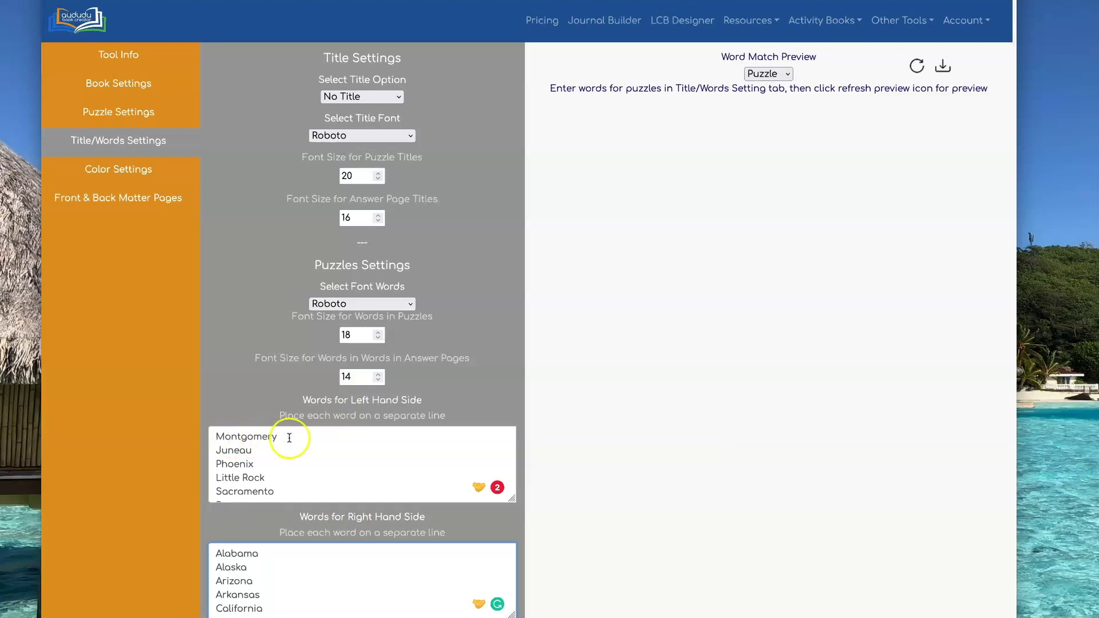
drag(289, 438, 216, 437)
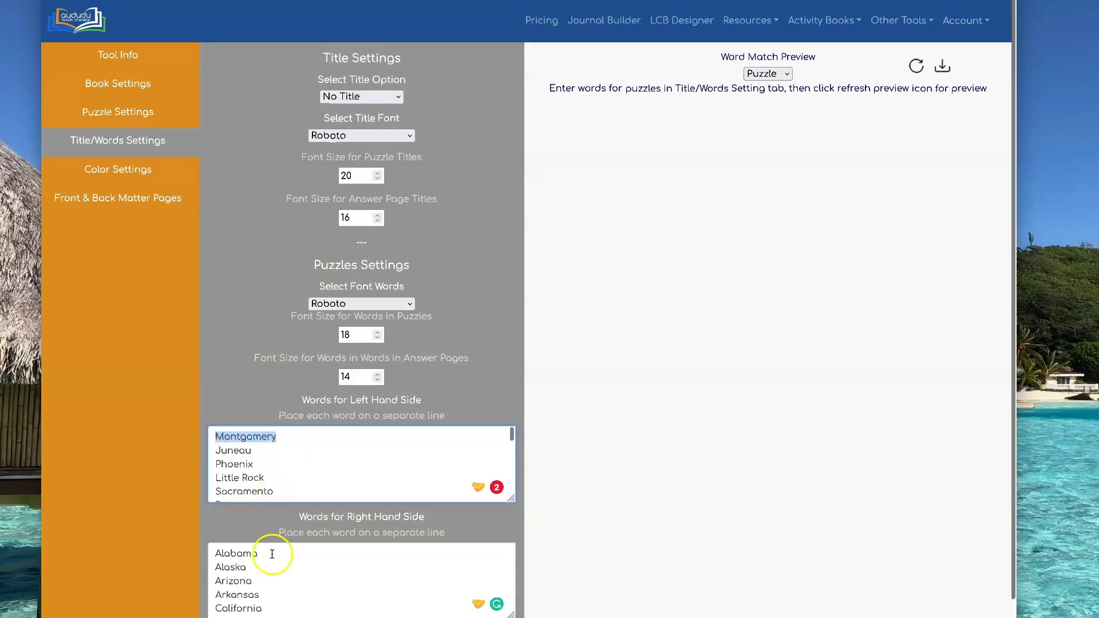
drag(275, 554, 200, 555)
drag(252, 452, 217, 451)
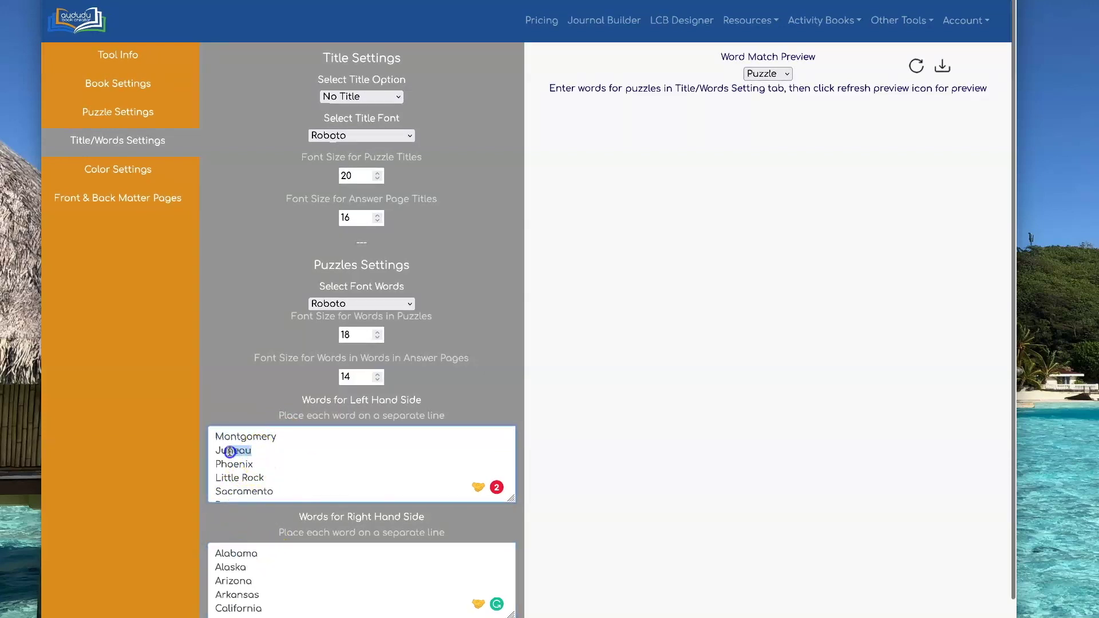
click(246, 569)
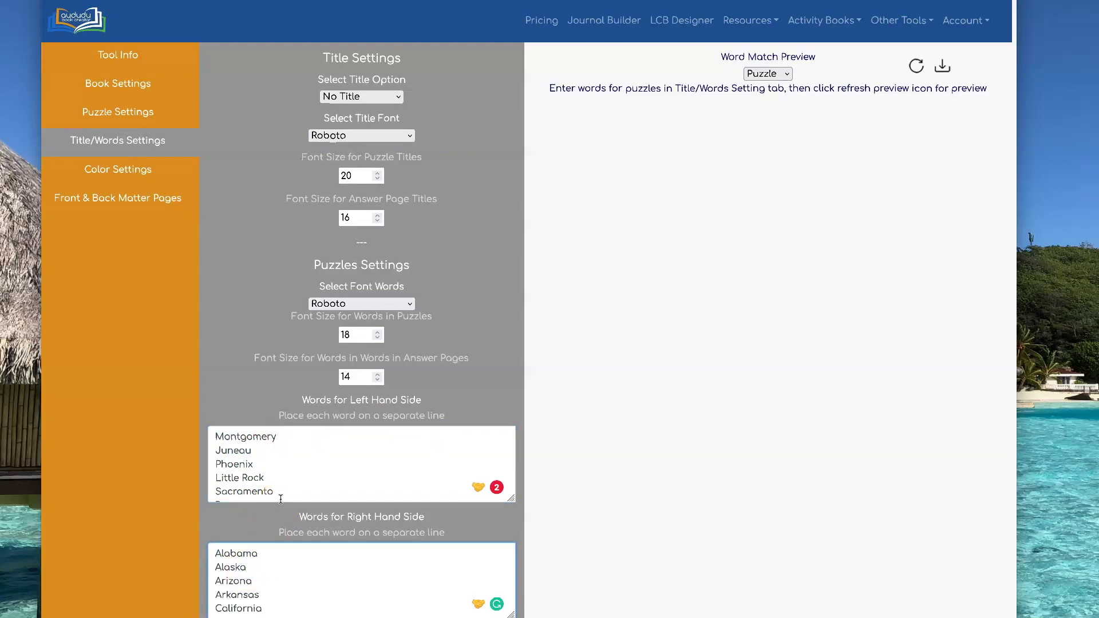
Step: Refresh the preview to show capitals Montgomery through Atlanta beside shuffled state names
click(914, 64)
scroll(911, 60, down, 1)
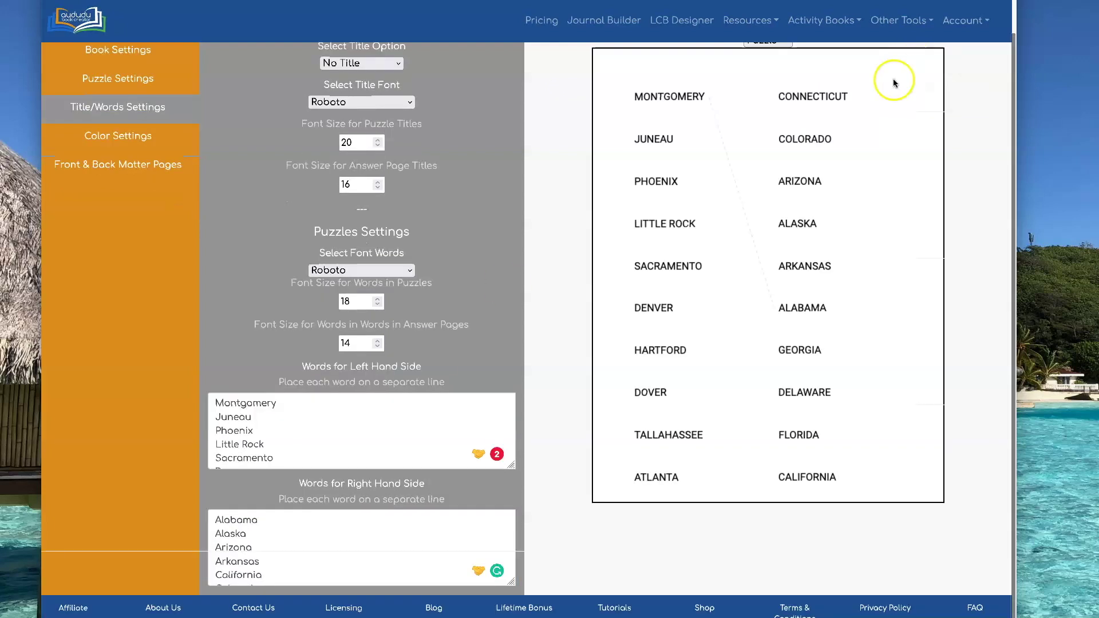
click(810, 90)
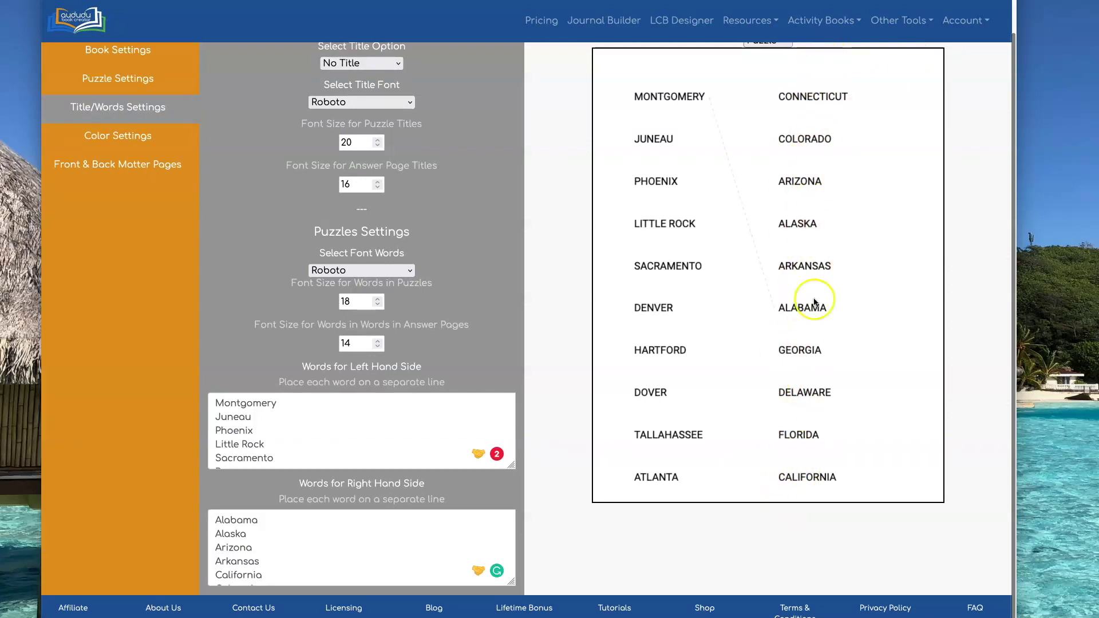
scroll(792, 451, up, 1)
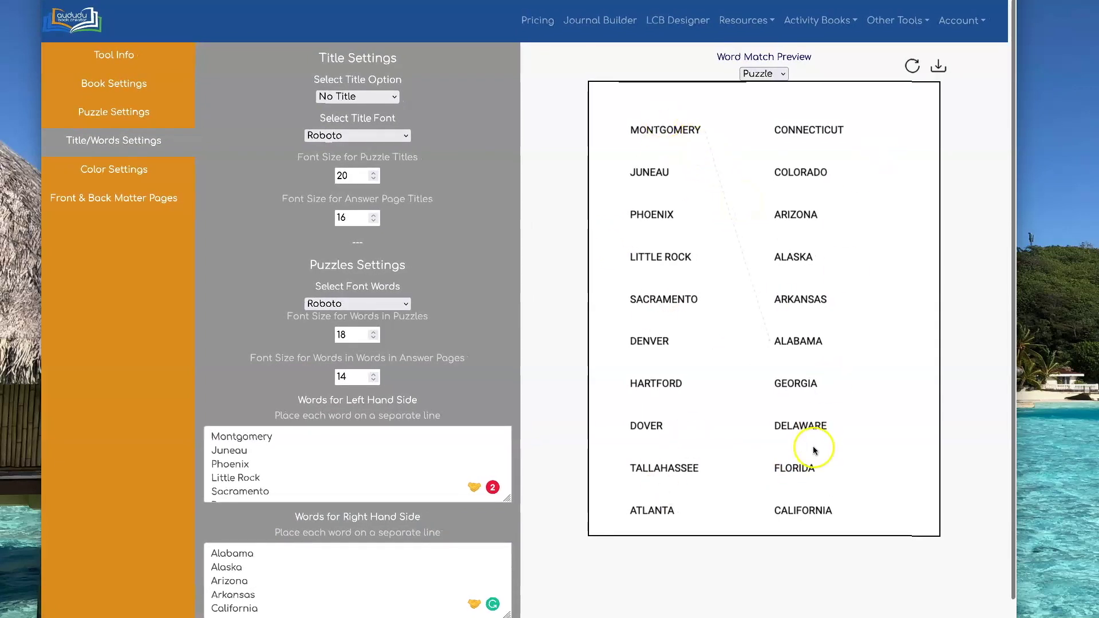
Step: In Puzzle Settings, keep the left column Left Justify and select the right line-up value 4.5
click(136, 112)
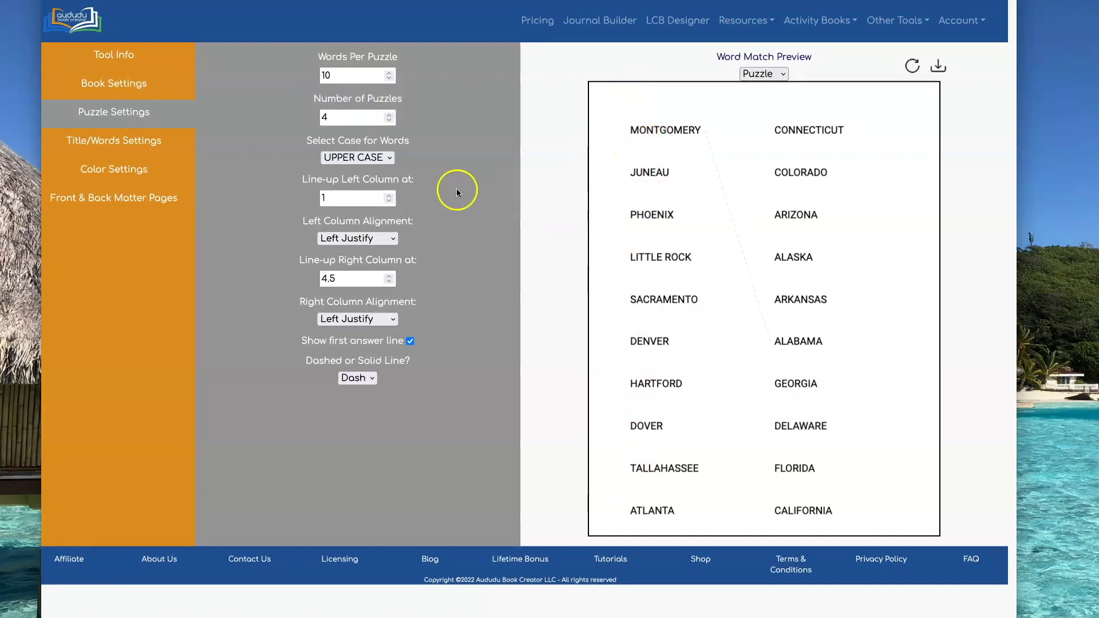
click(359, 239)
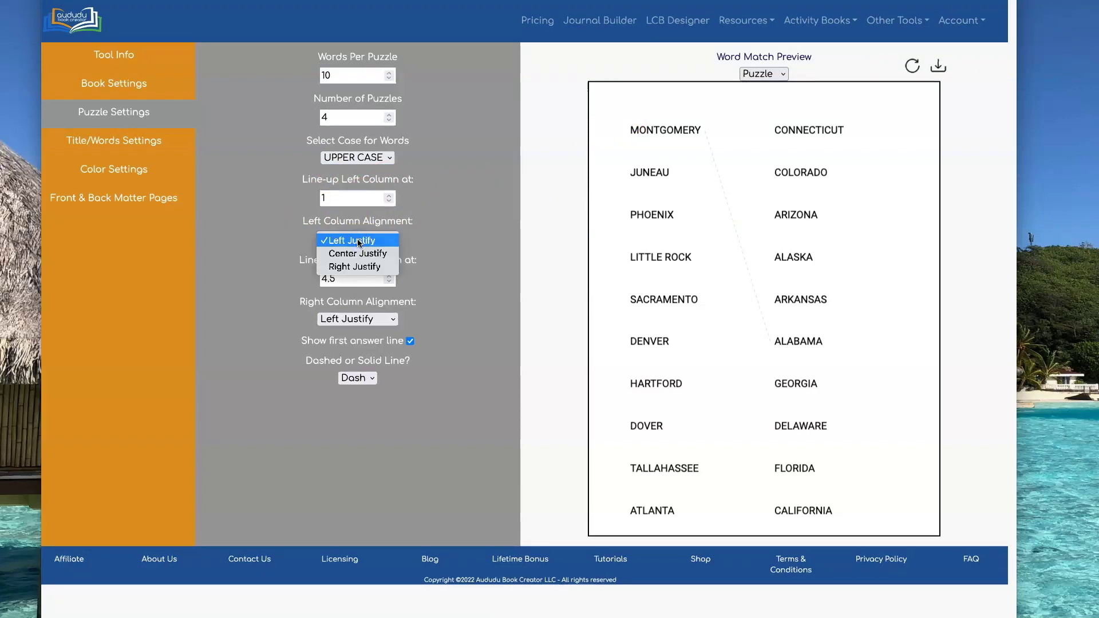
click(359, 241)
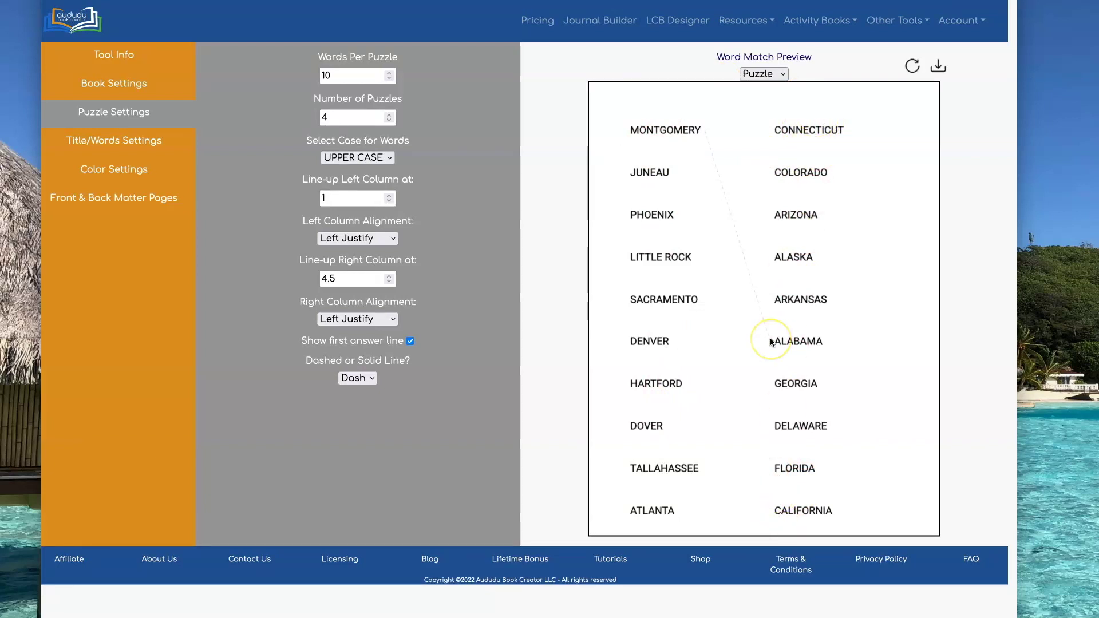
double_click(322, 278)
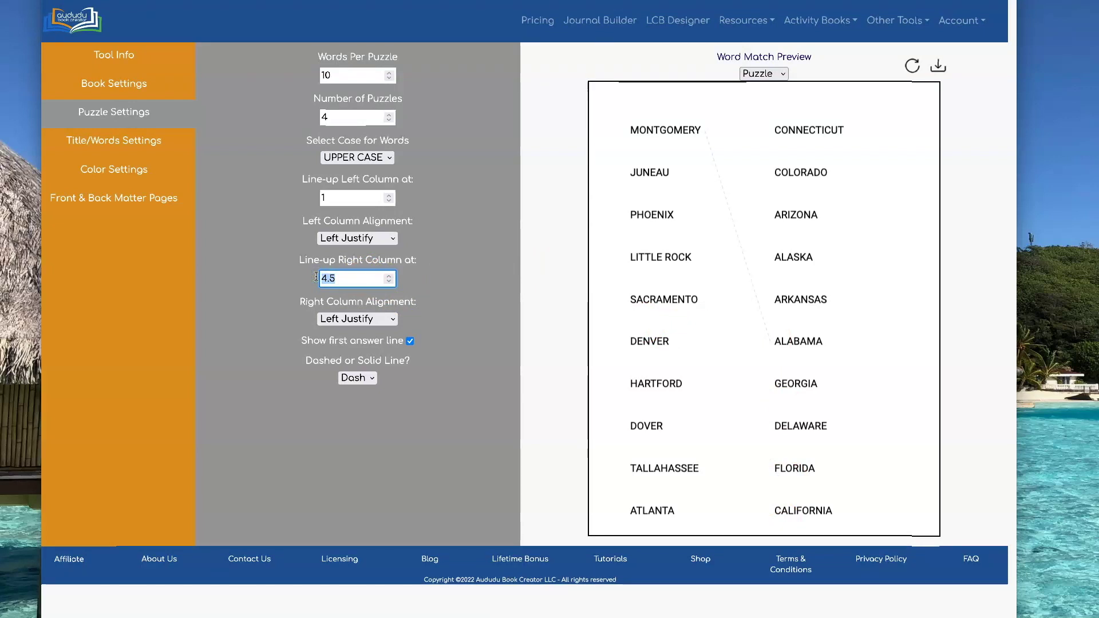
Step: Set the right column line-up to 6, refresh, and centre-justify the right column
text(6)
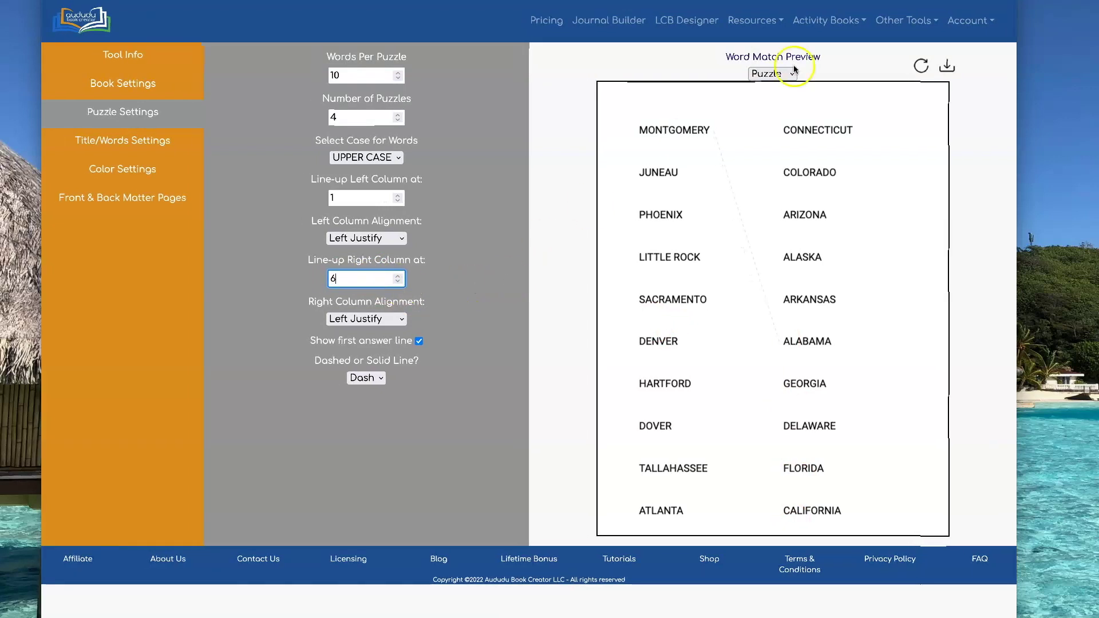
click(920, 65)
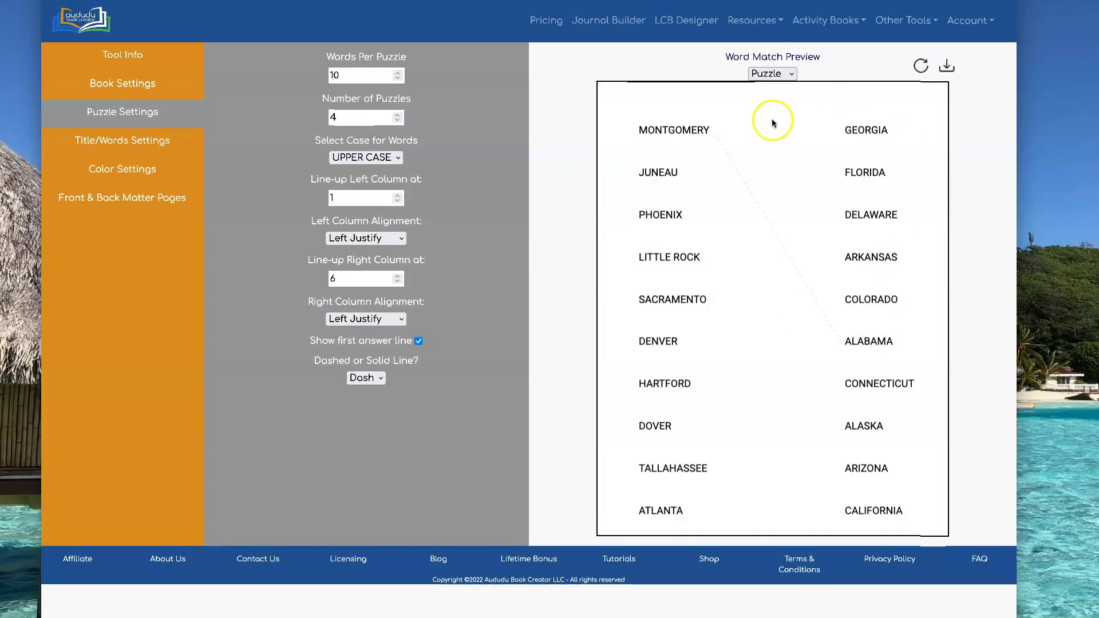
click(401, 319)
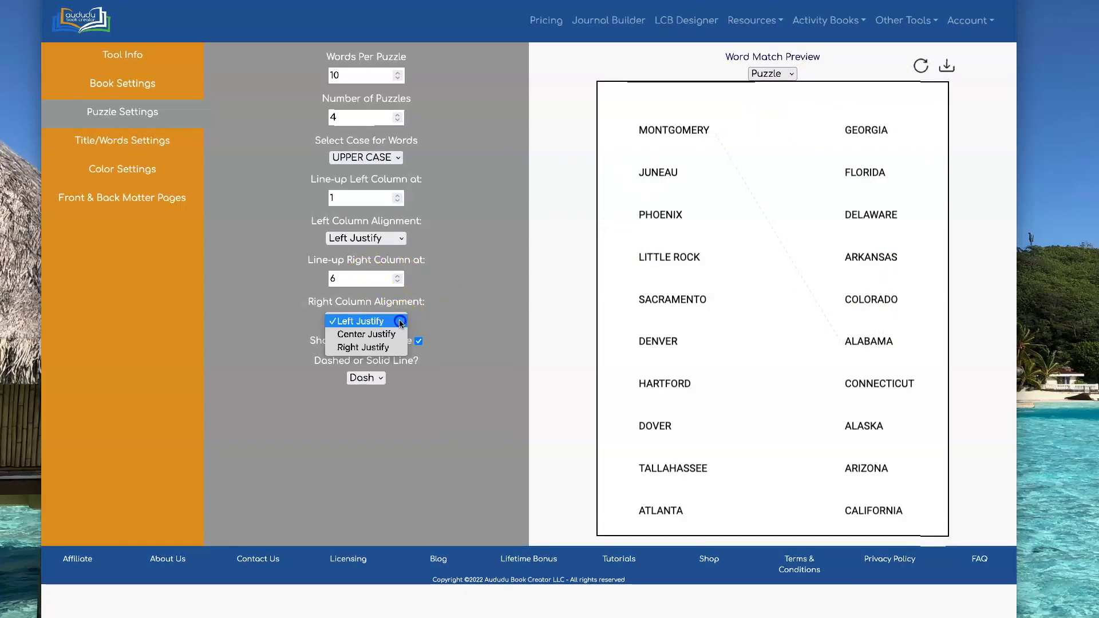
click(404, 368)
click(394, 318)
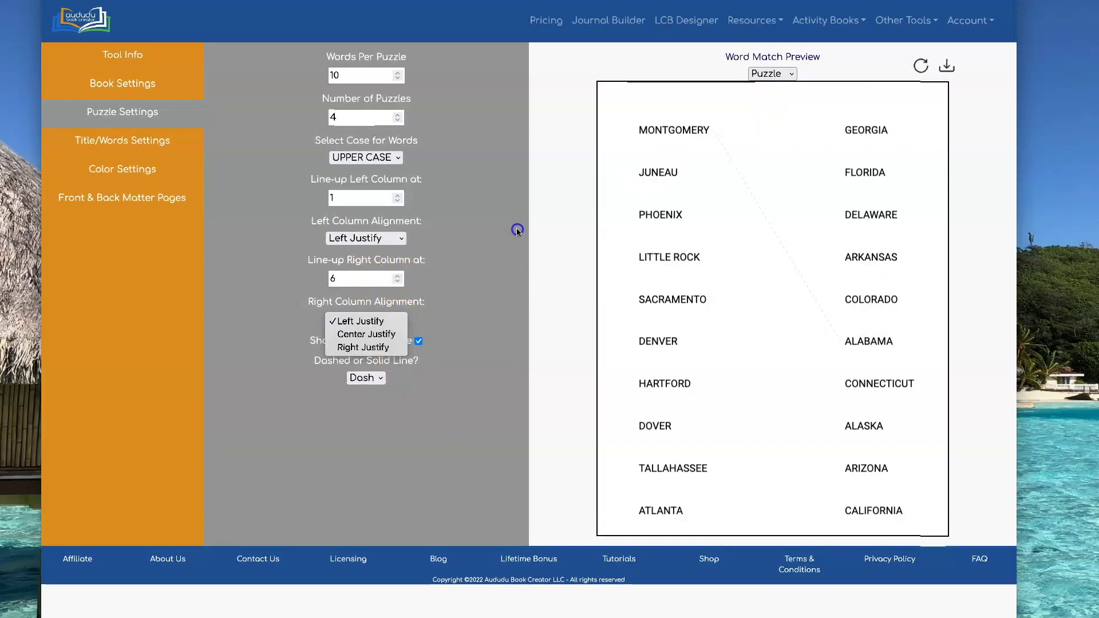
click(364, 336)
Step: Centre-justify the left column, refresh, and set the left column line-up to 2
click(369, 238)
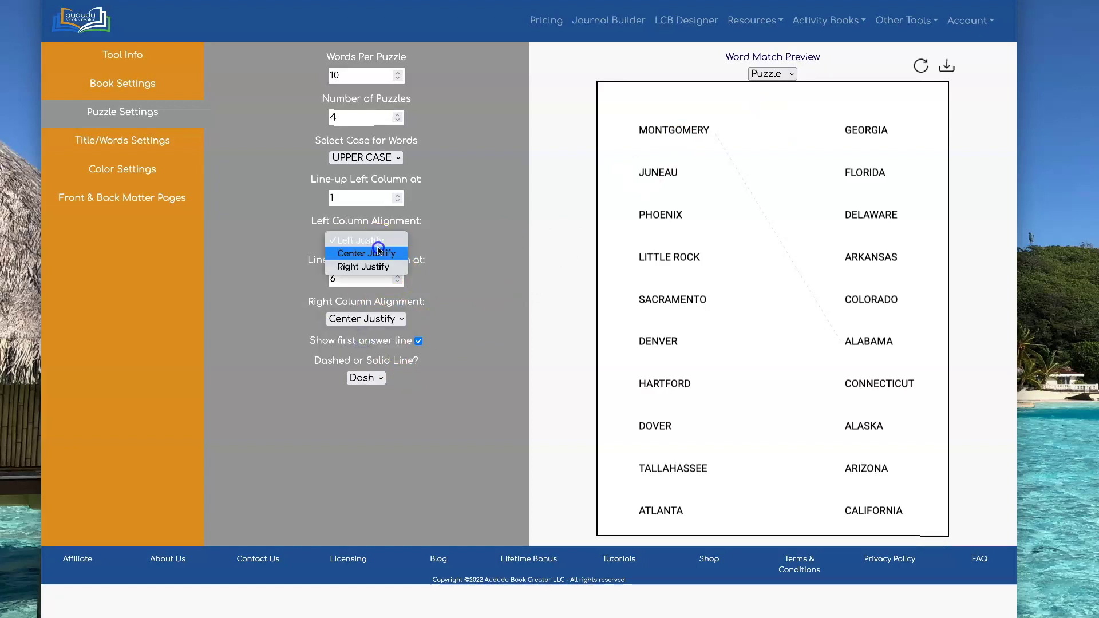
click(376, 252)
click(919, 68)
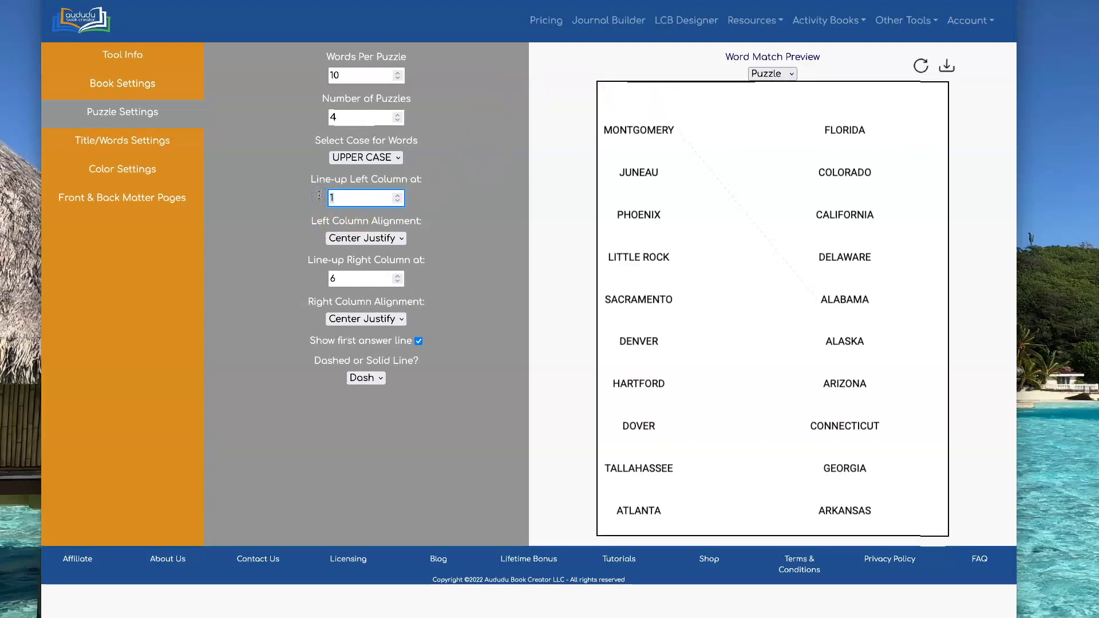
key(Up)
Step: Try Right Justify on the right column, then revert it to Center Justify and refresh
click(921, 66)
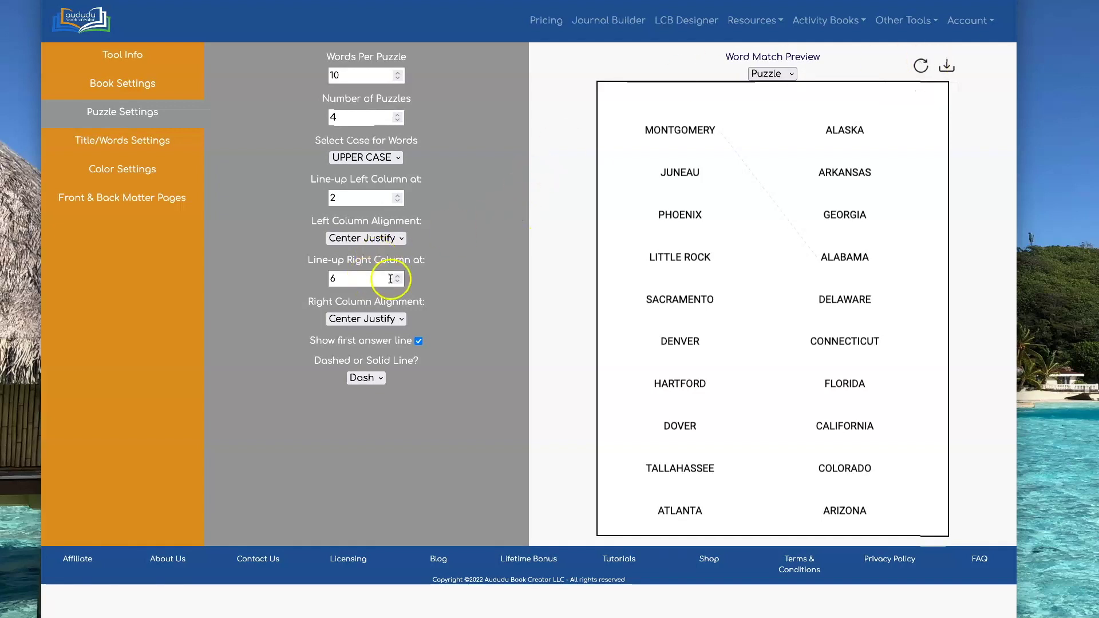
click(393, 320)
click(394, 333)
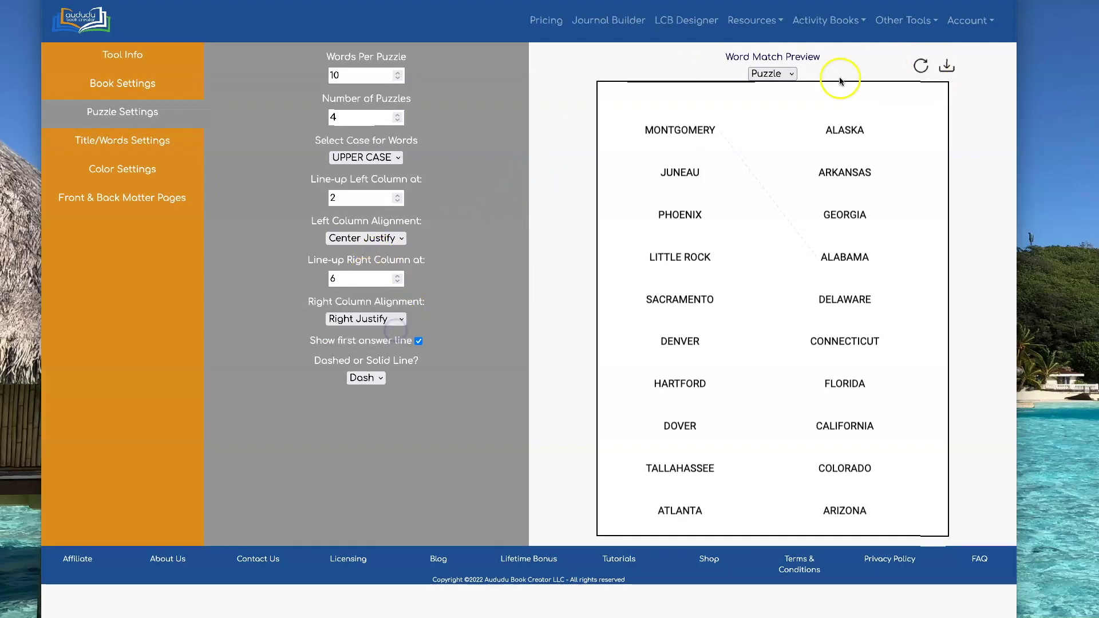
click(918, 64)
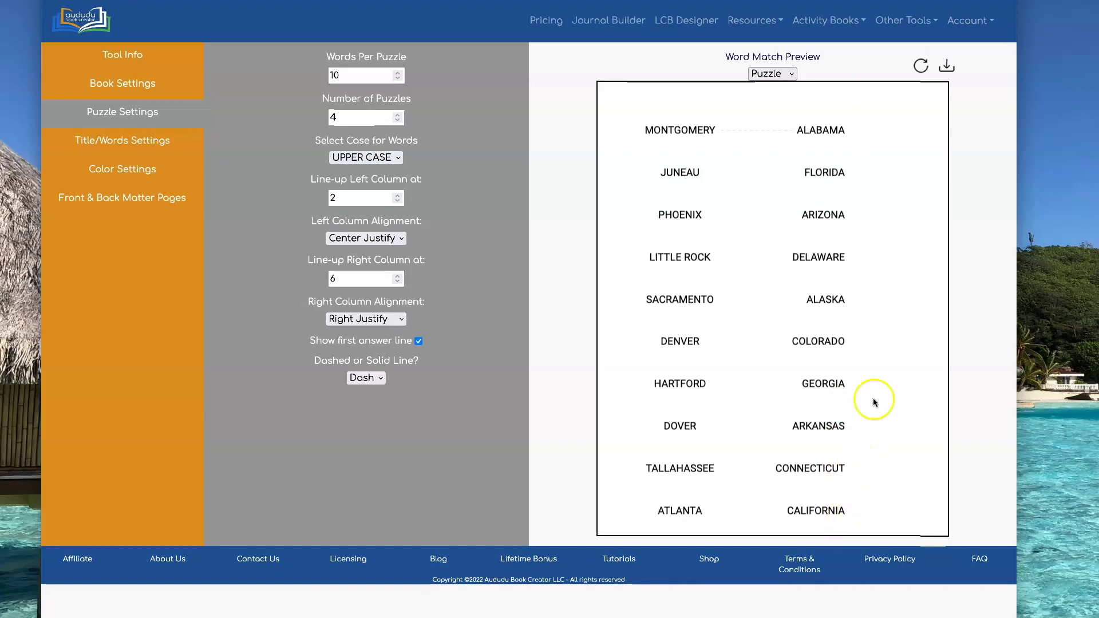
click(366, 317)
click(367, 310)
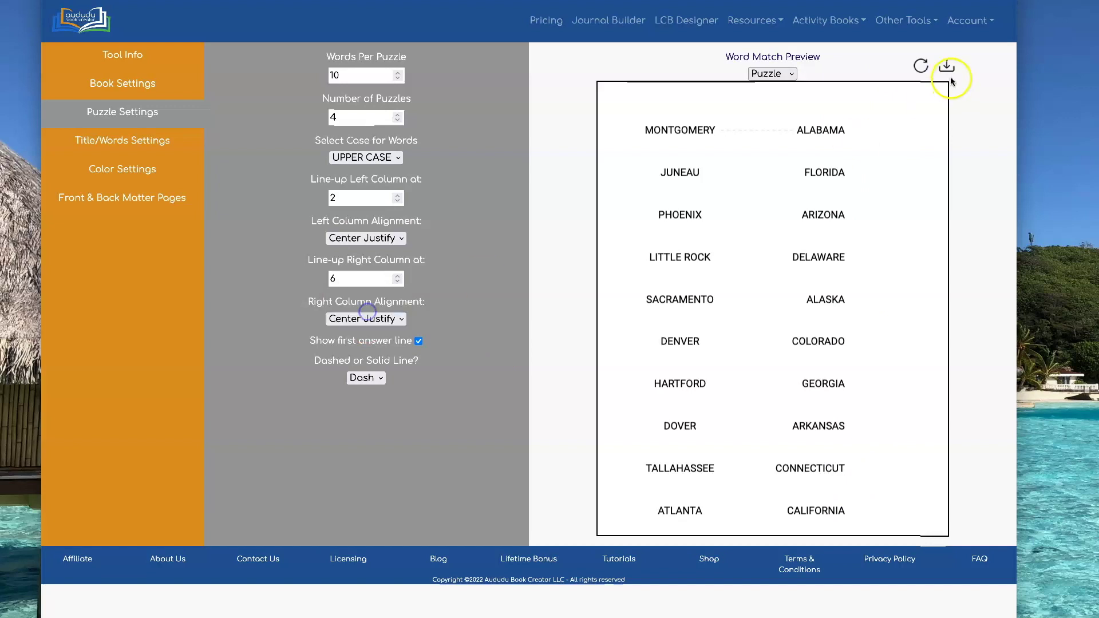
click(921, 65)
click(921, 66)
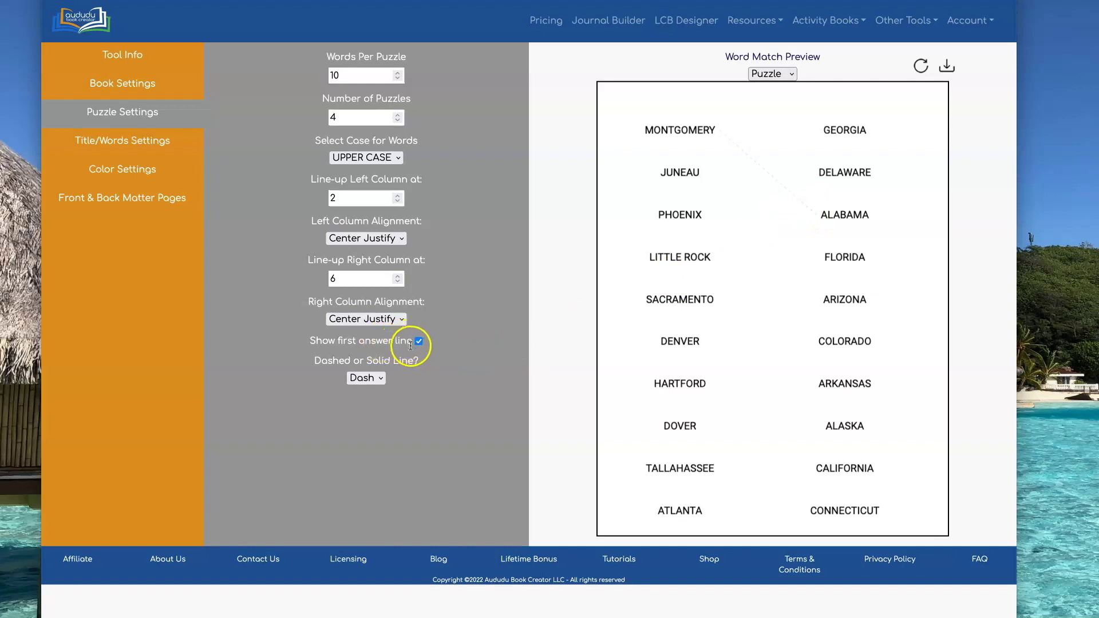
Step: Make the answer line solid, then turn off Show first answer line and refresh
click(379, 378)
click(378, 393)
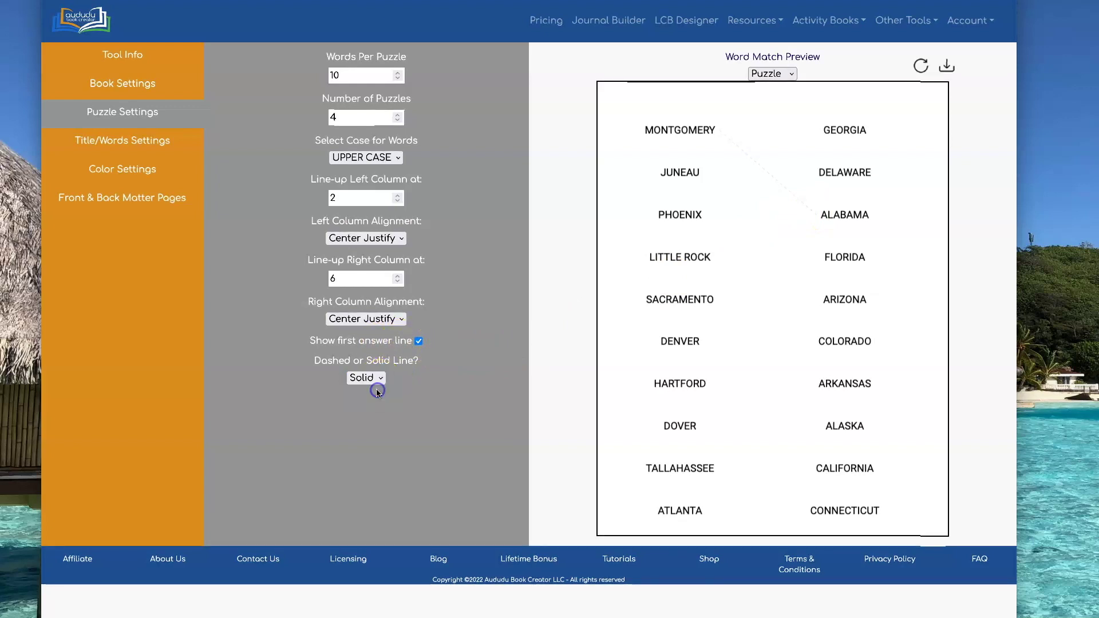
click(921, 64)
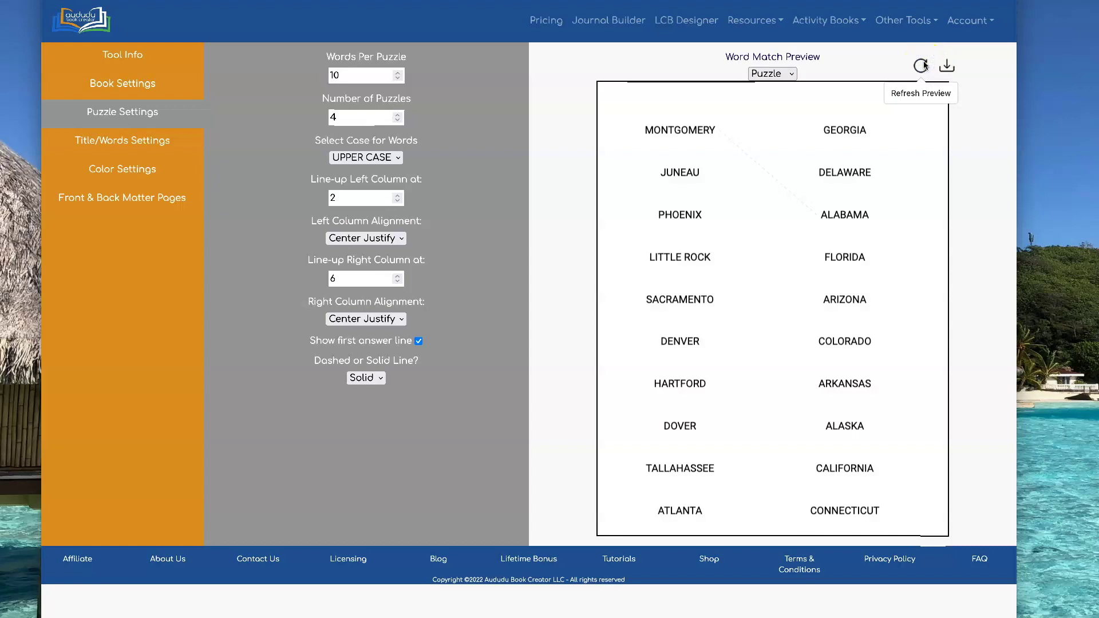
click(418, 341)
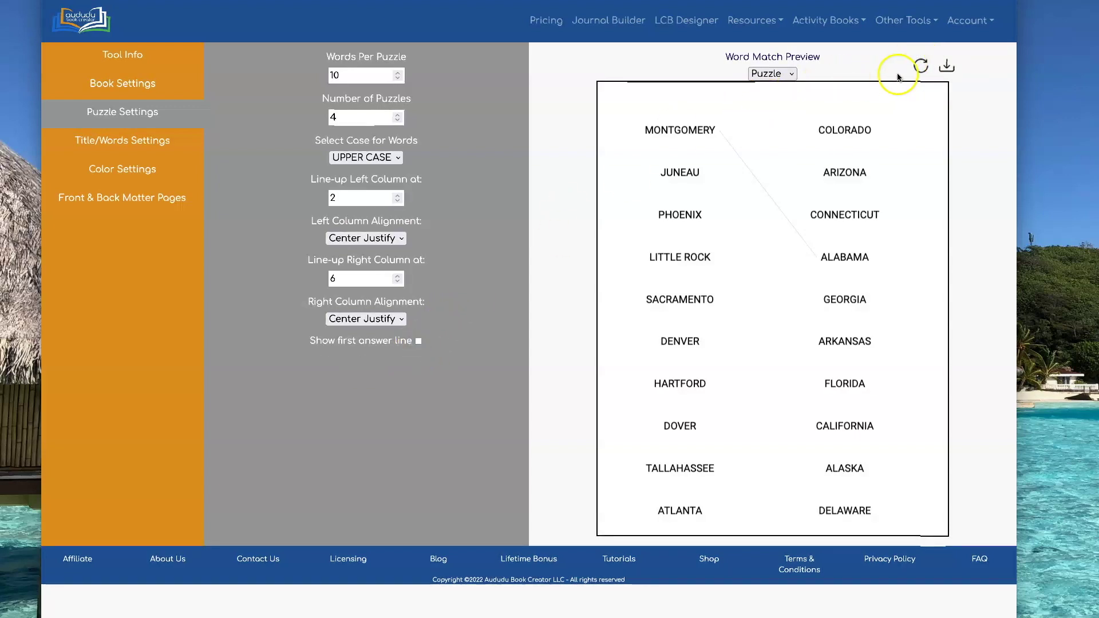
click(923, 66)
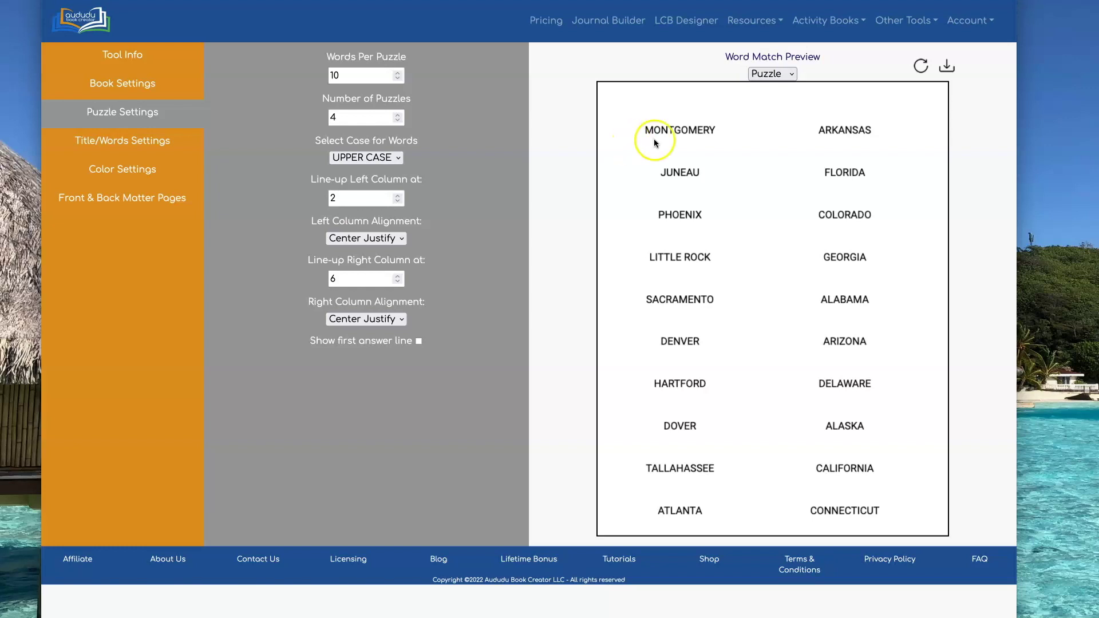
Step: Switch the preview to Answer and try 2 answers per page in Book Settings
click(770, 74)
click(772, 87)
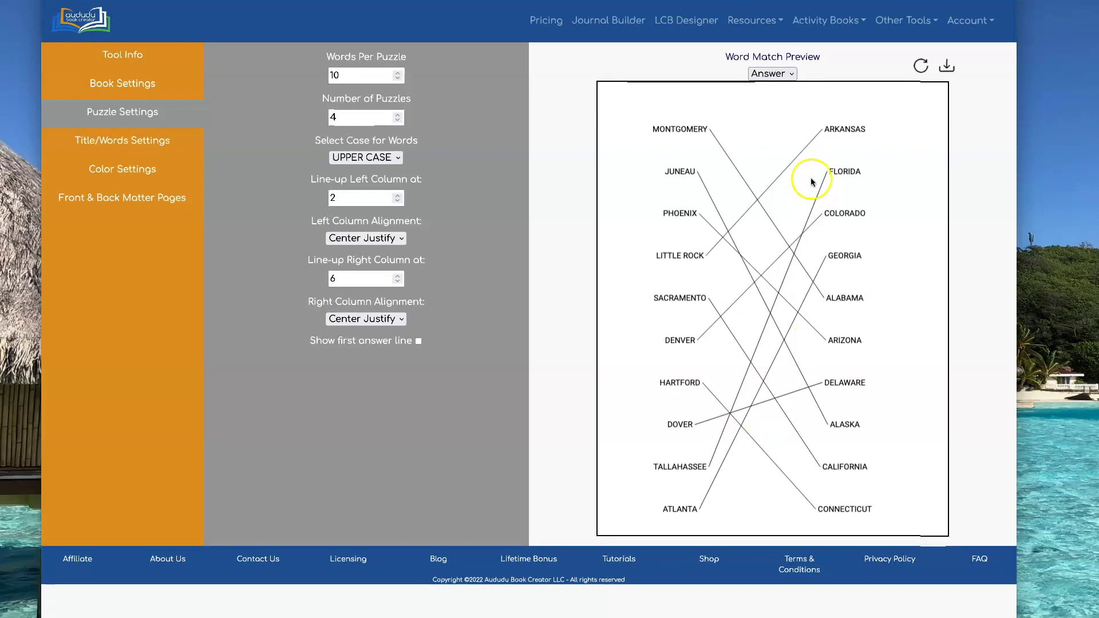
click(126, 83)
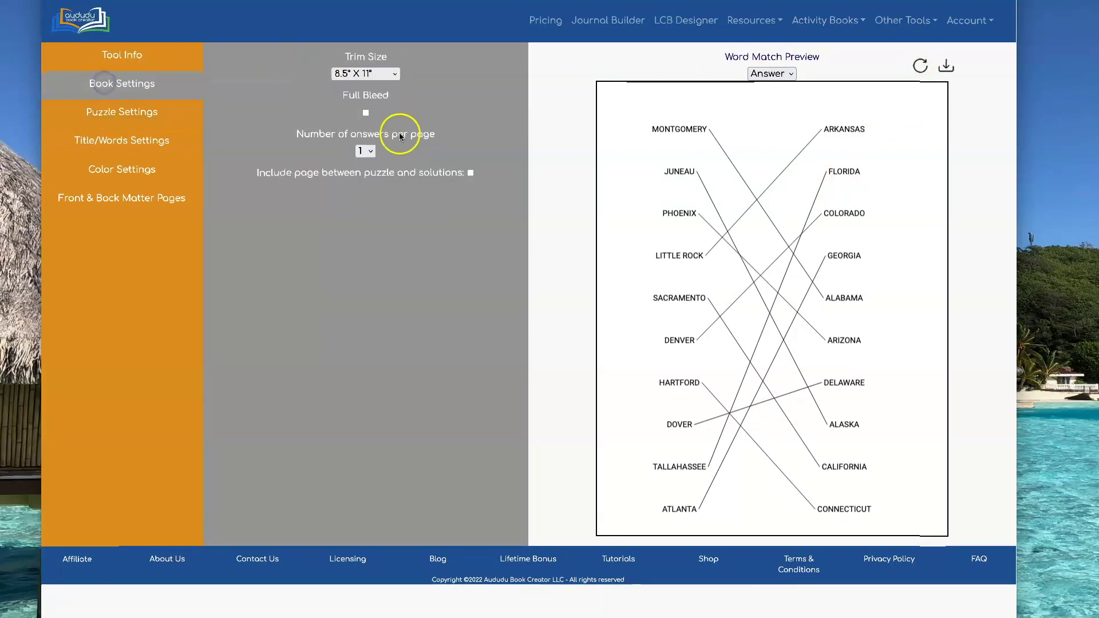
click(368, 153)
click(369, 166)
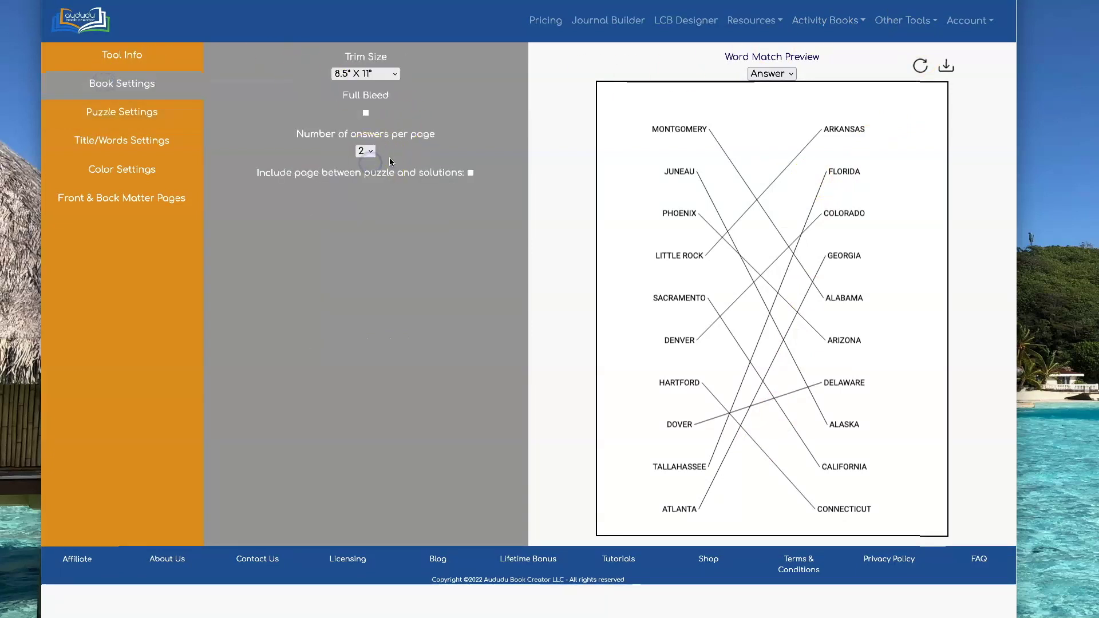
click(922, 66)
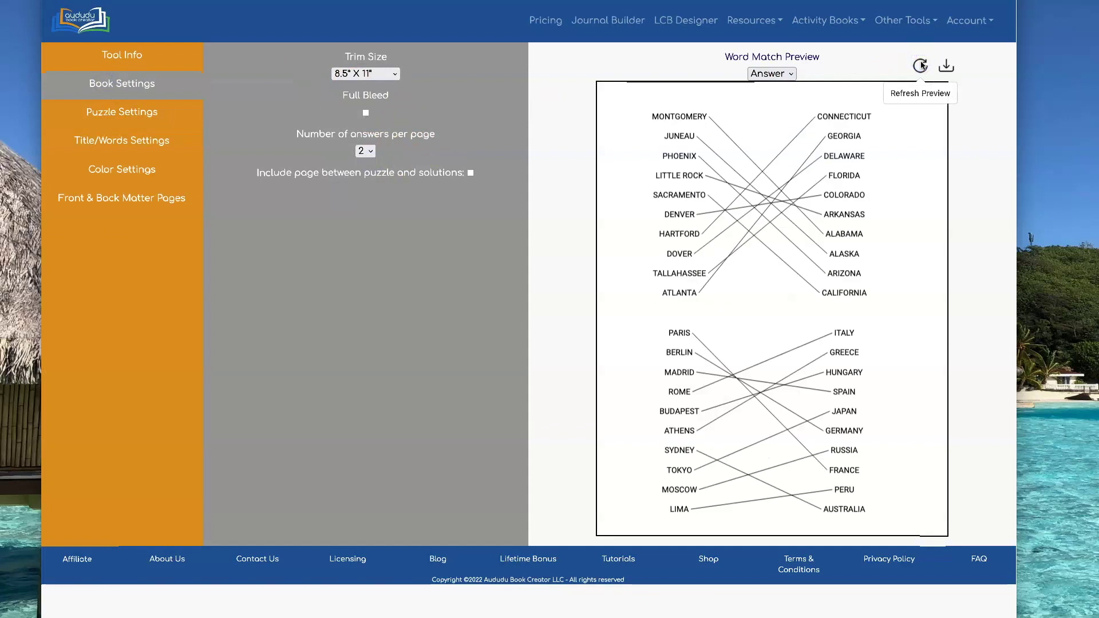
Step: Change the answers per page to 4 and refresh the answer preview
click(366, 152)
click(366, 164)
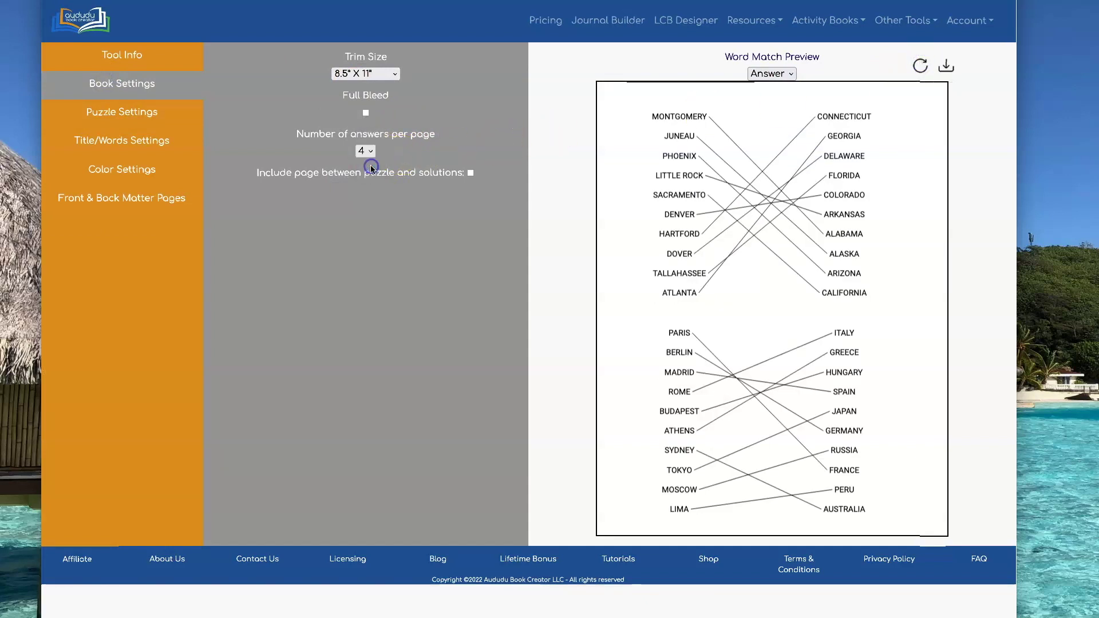
click(925, 65)
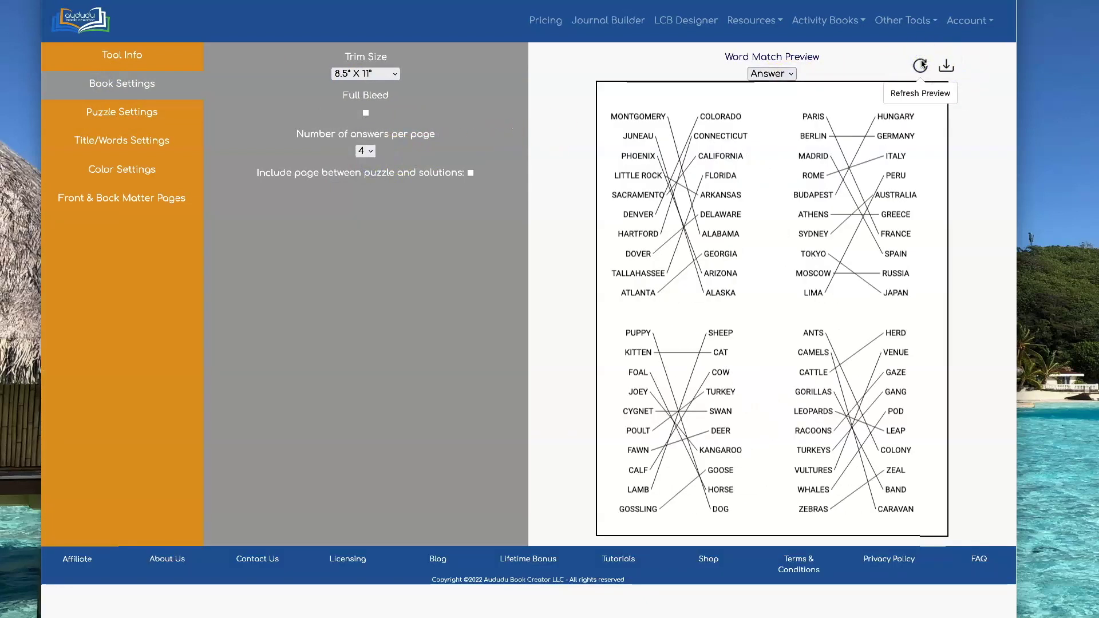
click(114, 114)
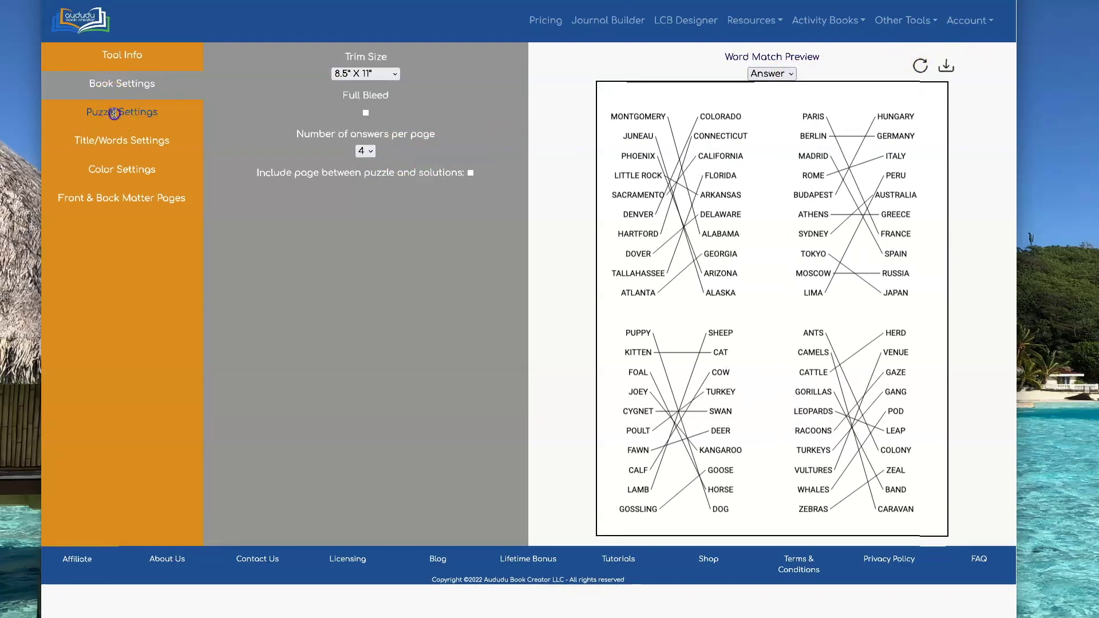
Step: Give each puzzle a numbered title, Word Match 1 to Word Match 4, and refresh the preview
click(124, 143)
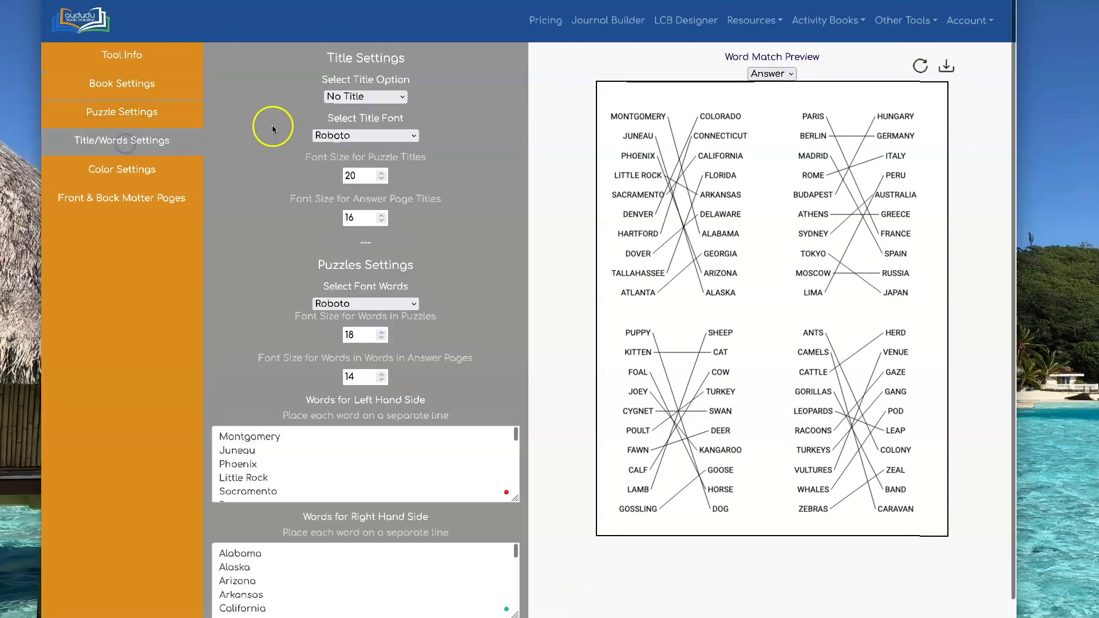
click(401, 97)
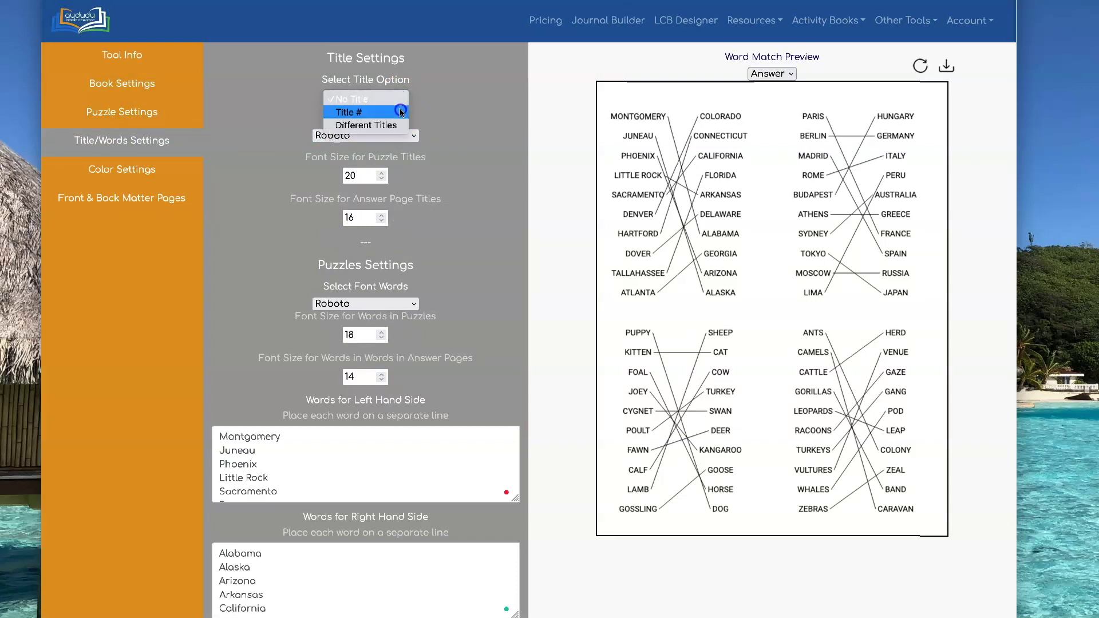
click(353, 112)
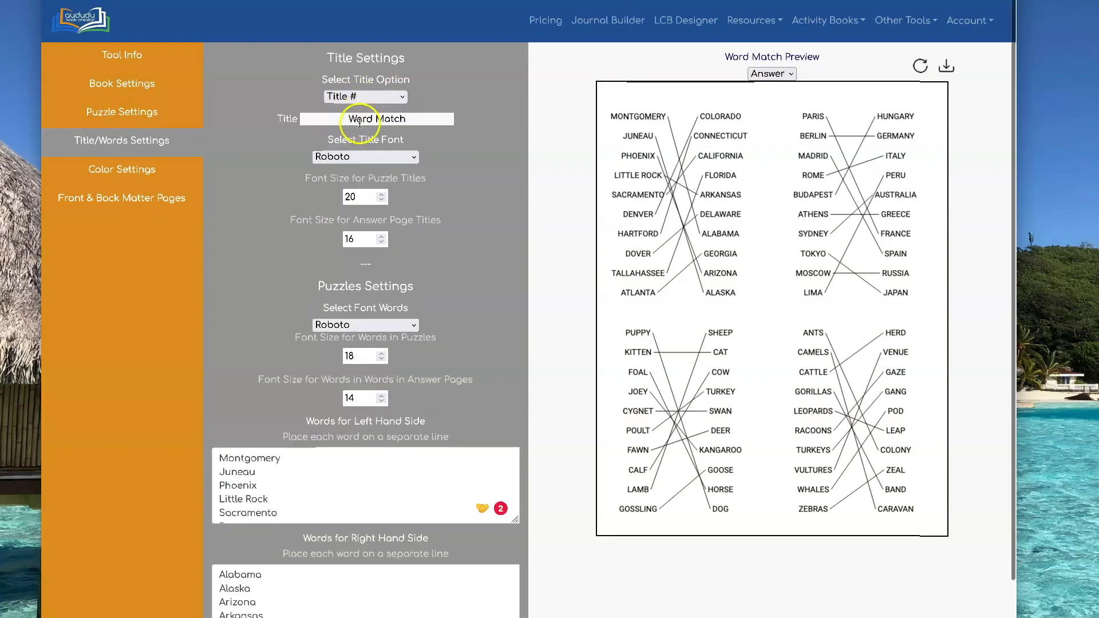
drag(324, 119, 418, 119)
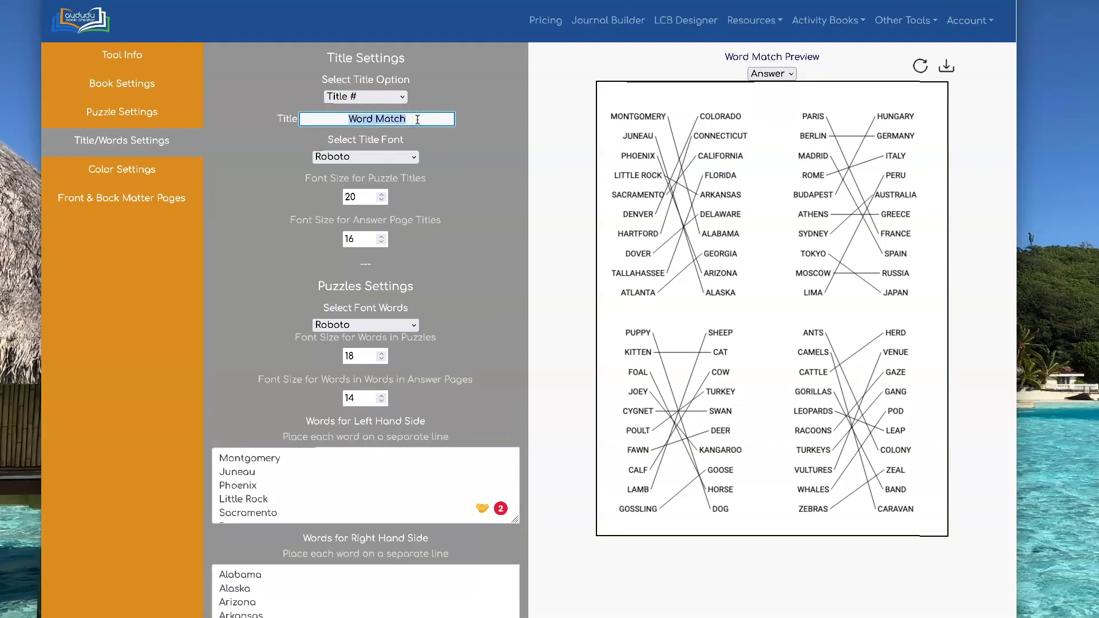
click(421, 119)
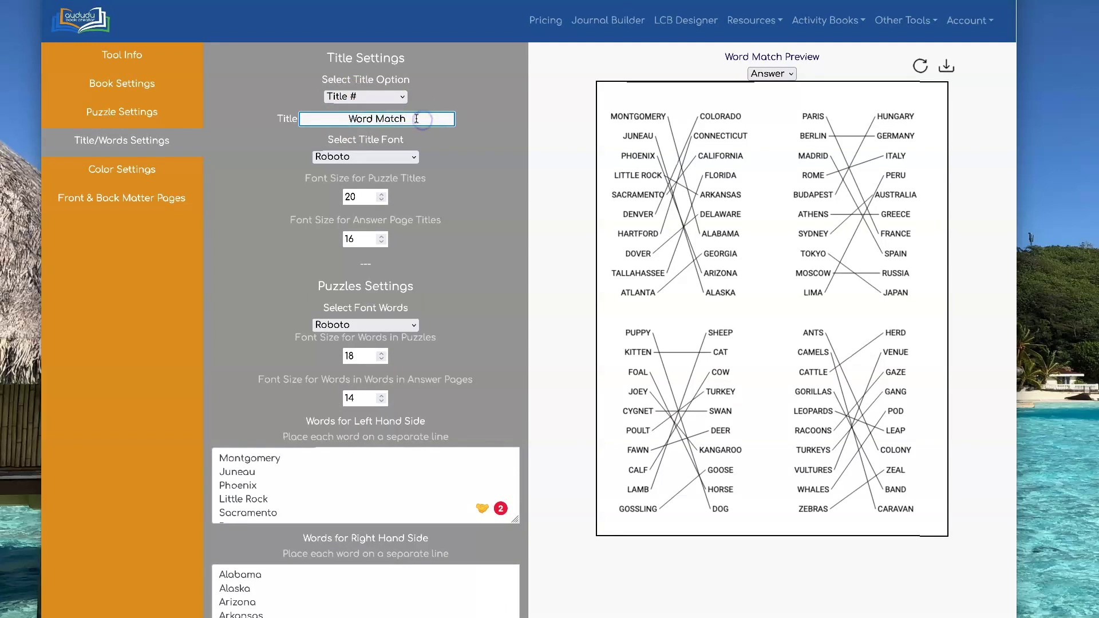
drag(417, 118, 312, 119)
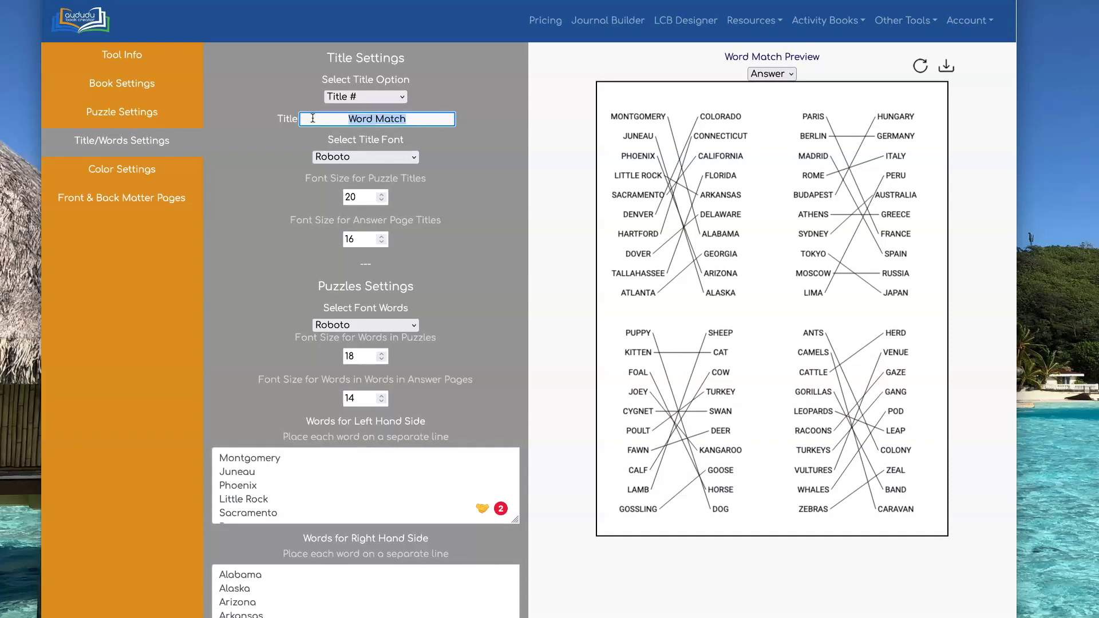
click(498, 93)
click(921, 66)
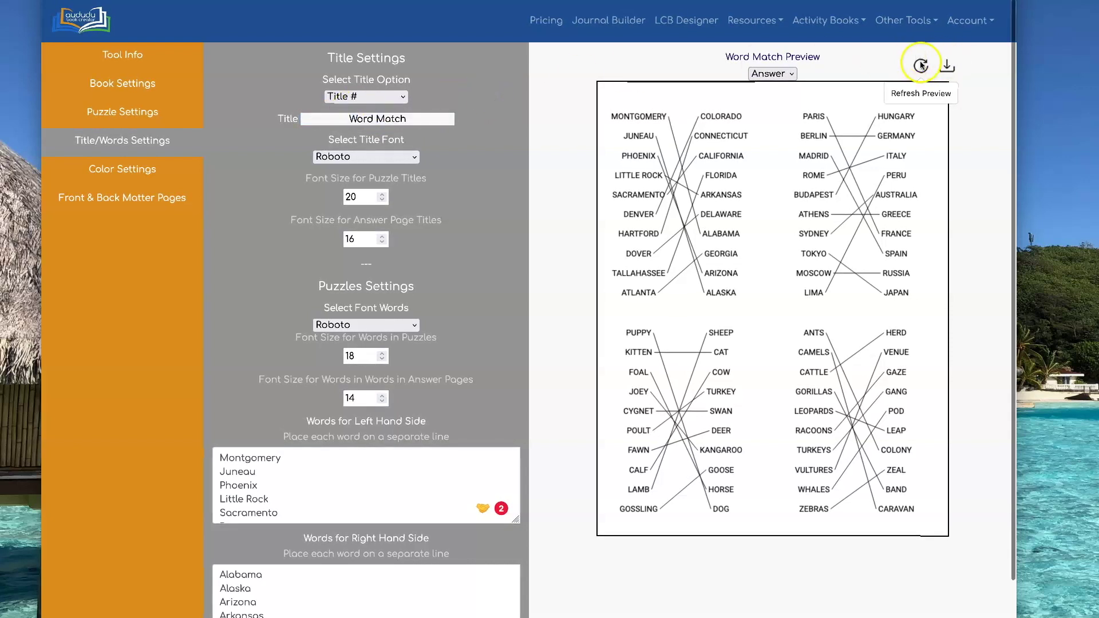
scroll(920, 66, down, 2)
scroll(719, 219, up, 2)
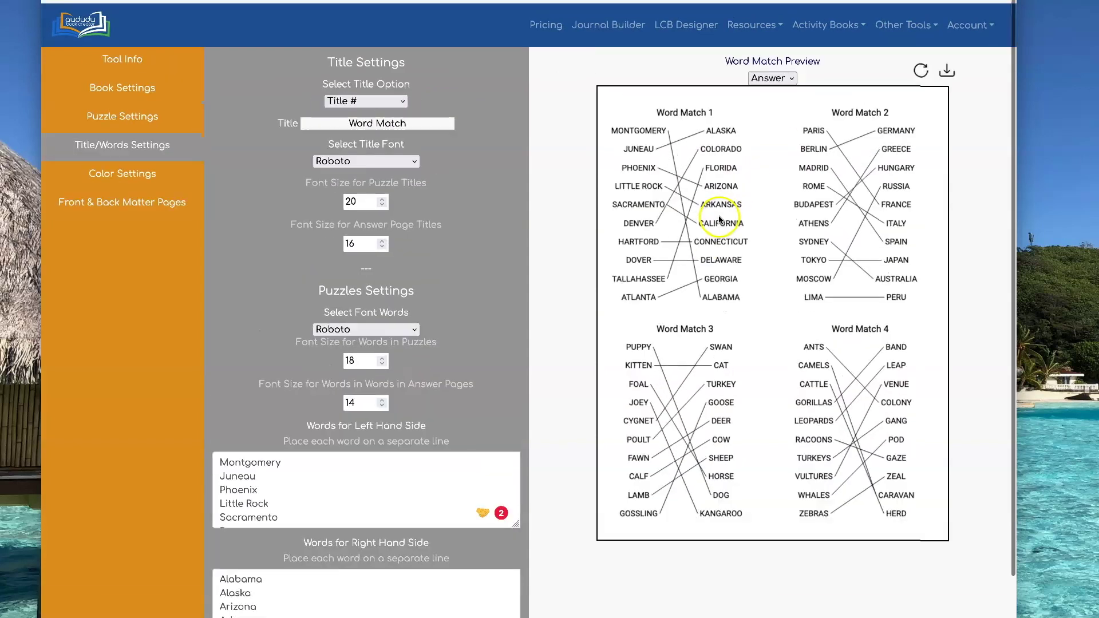
scroll(720, 219, down, 1)
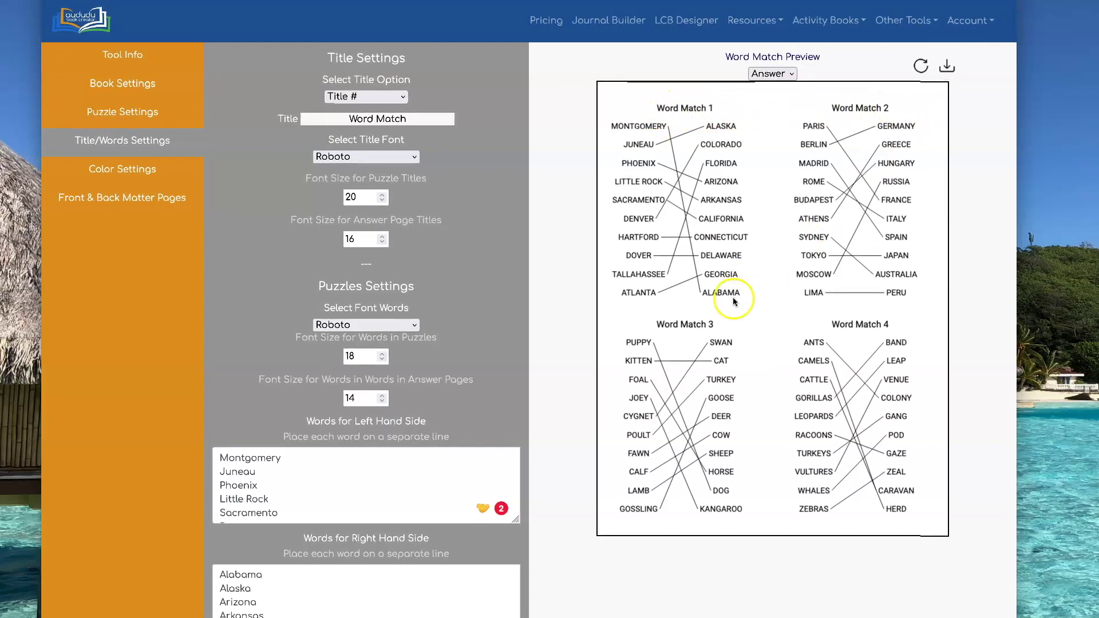
Step: Choose Different Titles, paste four titles like MATCH THE CAPITAL TO THE STATE, and refresh
click(372, 98)
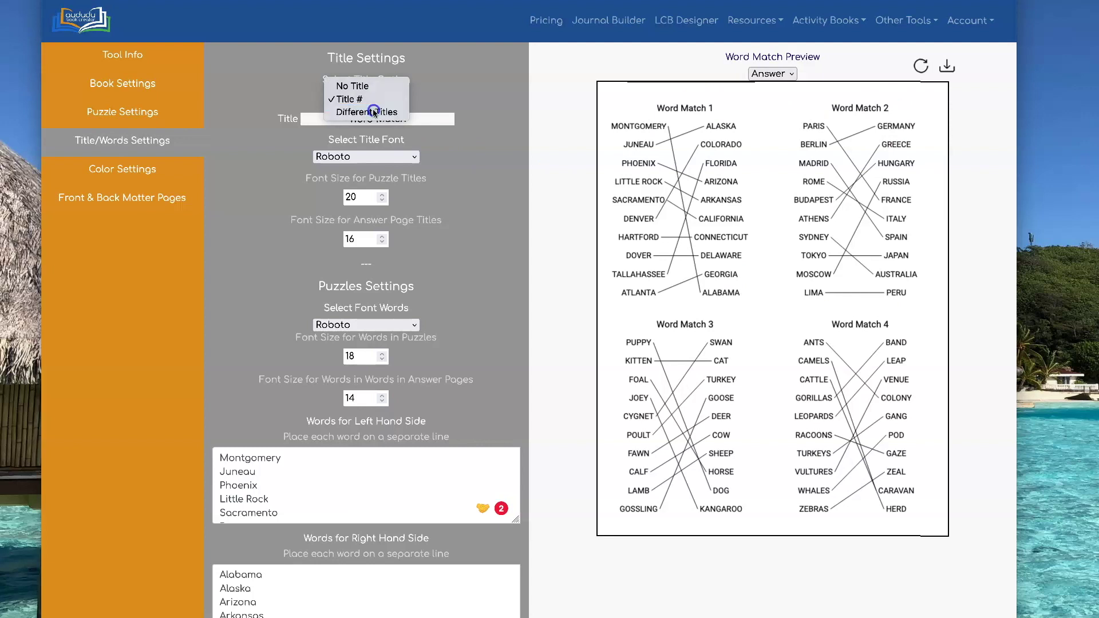
click(366, 112)
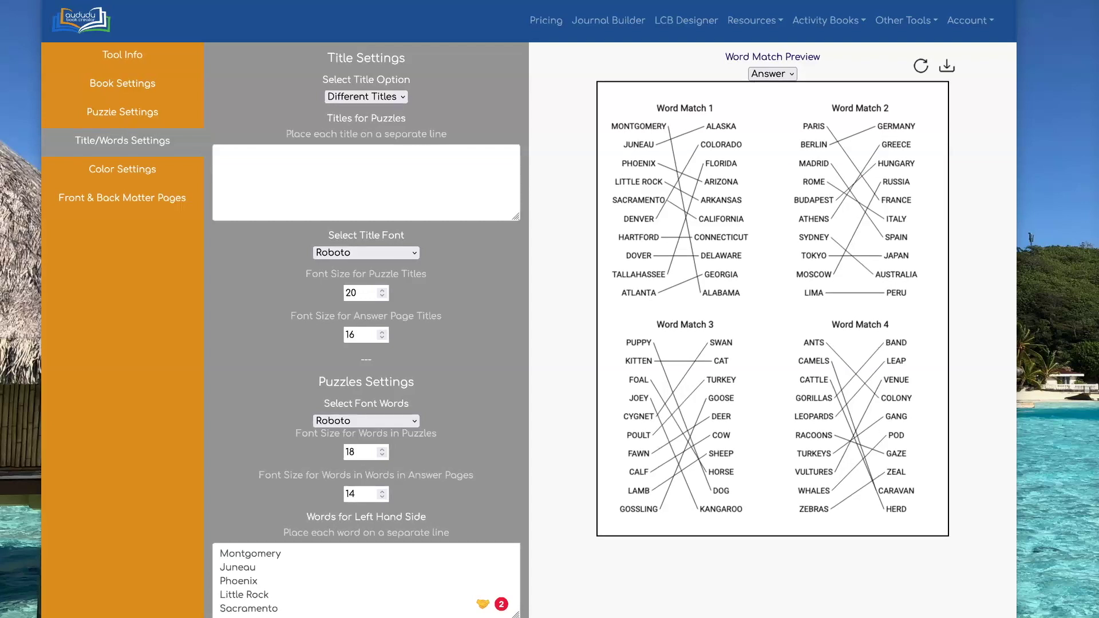
click(312, 166)
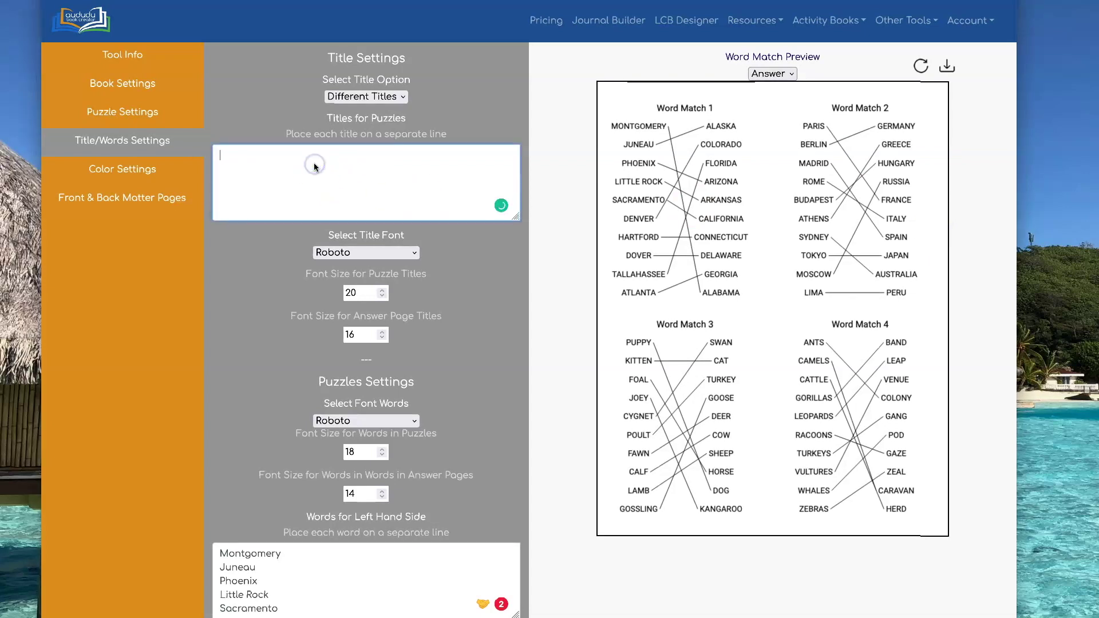
text(MATCH THE CAPITAL TO THE STATE MATCH THE CITY TO THE COUNTRY MATCH THE BABY ANIMAL TO THE ADULT MATCH THE ANIMAL TO THE GROUP)
click(920, 65)
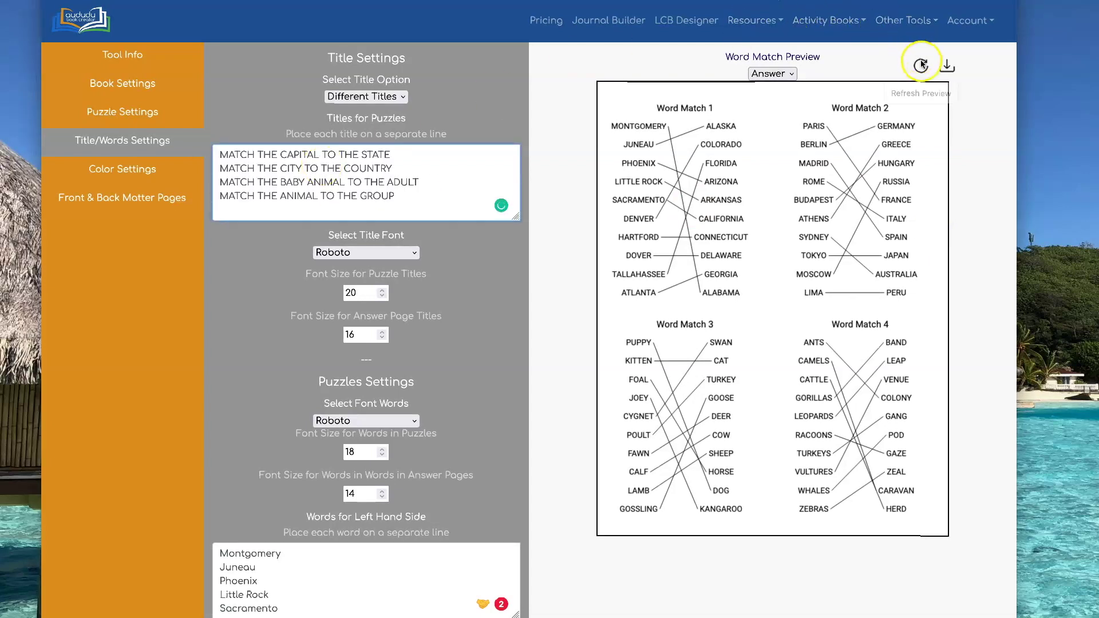
scroll(922, 65, down, 1)
scroll(922, 65, up, 1)
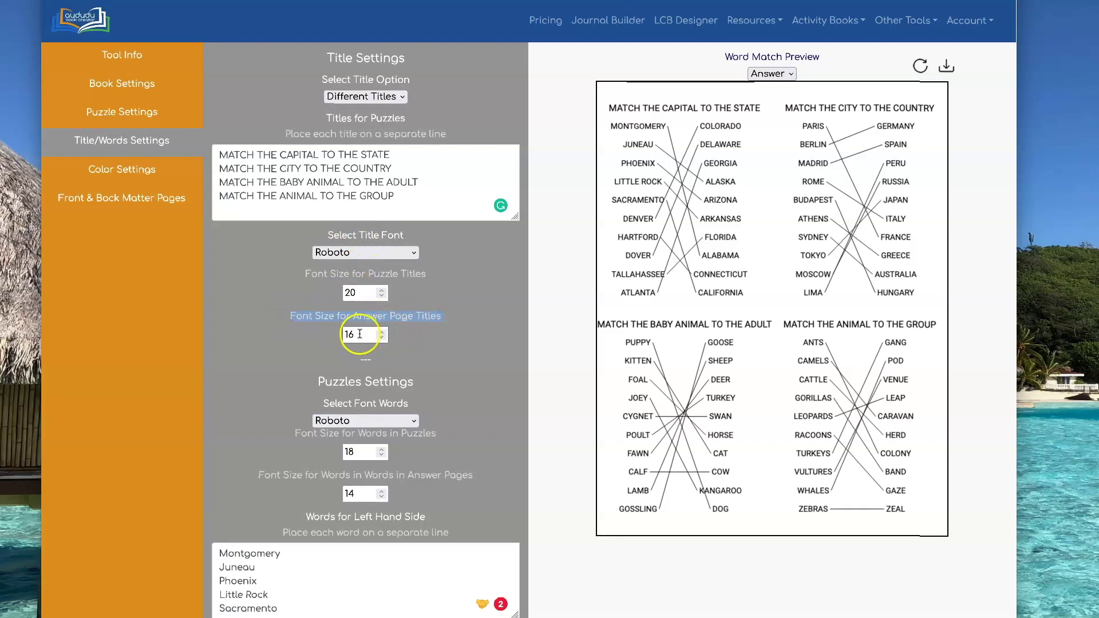
Step: Set the answer-page title font size to 12 and refresh the preview
drag(368, 335, 340, 333)
text(1)
click(919, 66)
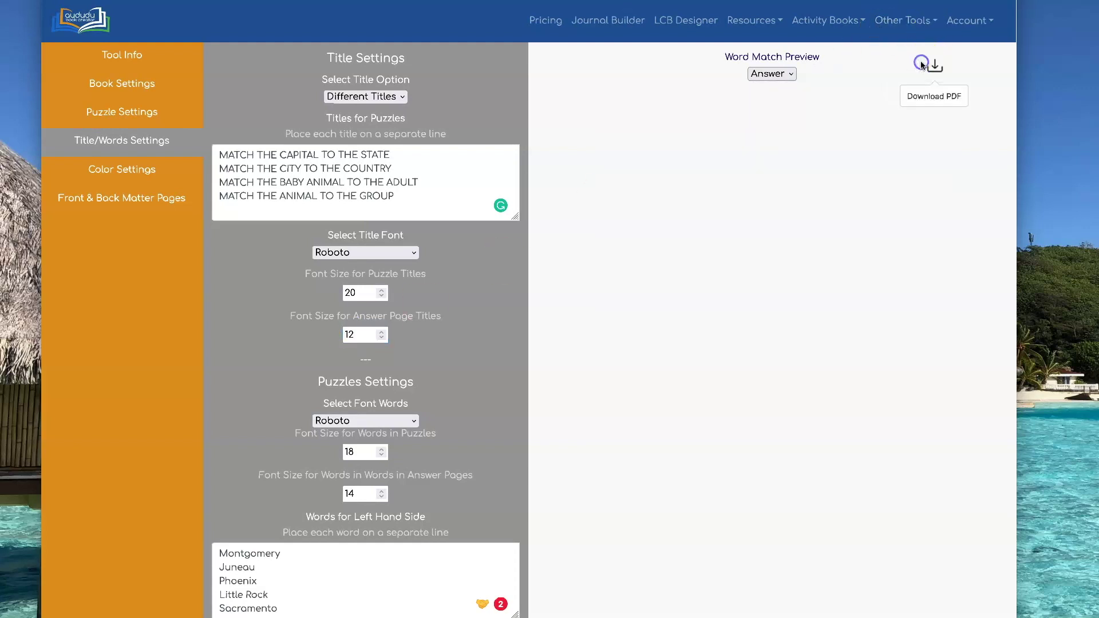
scroll(920, 61, down, 1)
scroll(698, 319, up, 1)
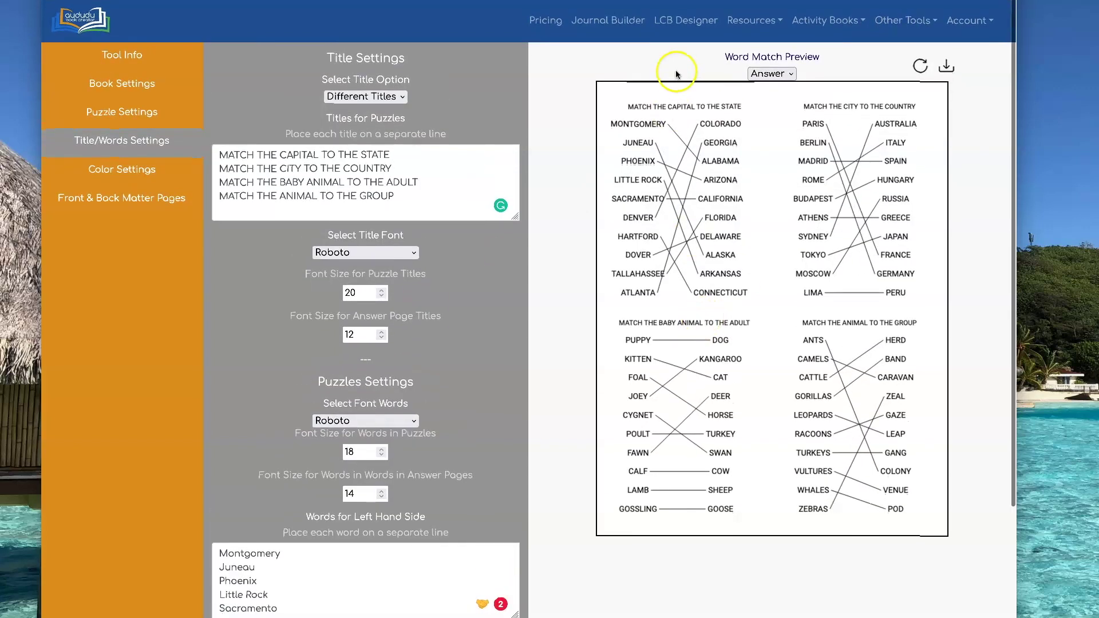
Step: Set the answer-page word size to 8, refresh, and preview the puzzle page
double_click(344, 493)
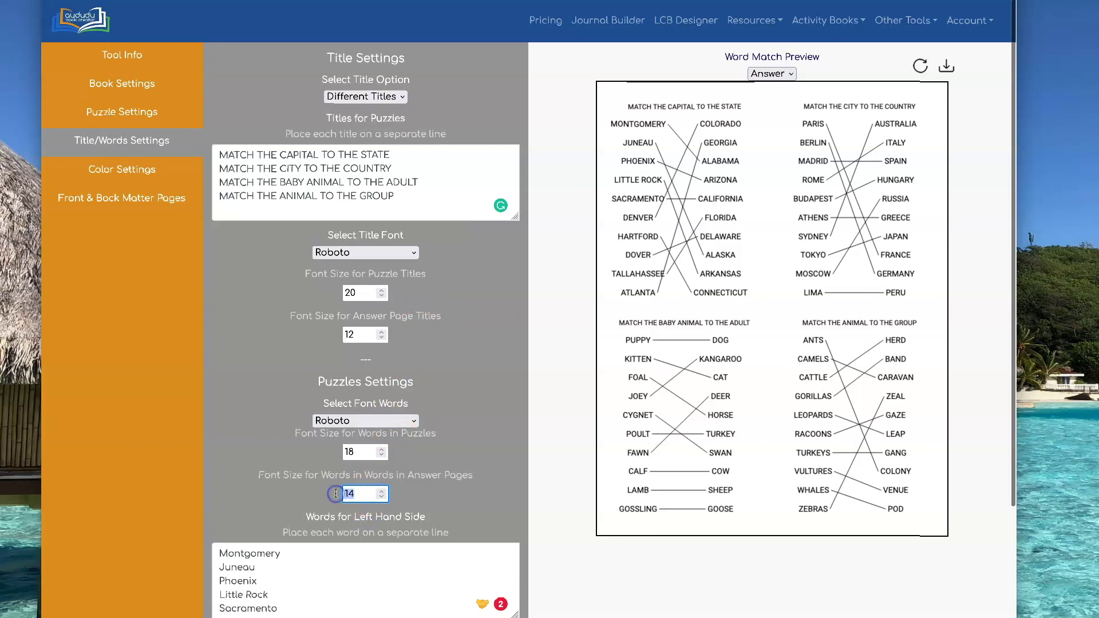
text(8)
click(915, 91)
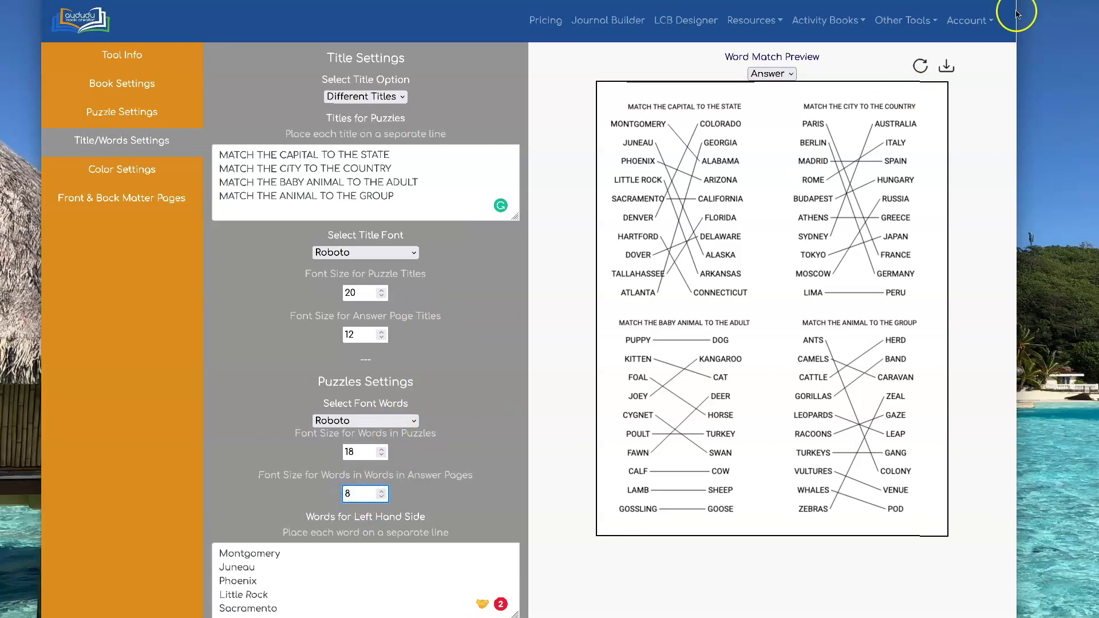
click(919, 65)
scroll(917, 61, down, 1)
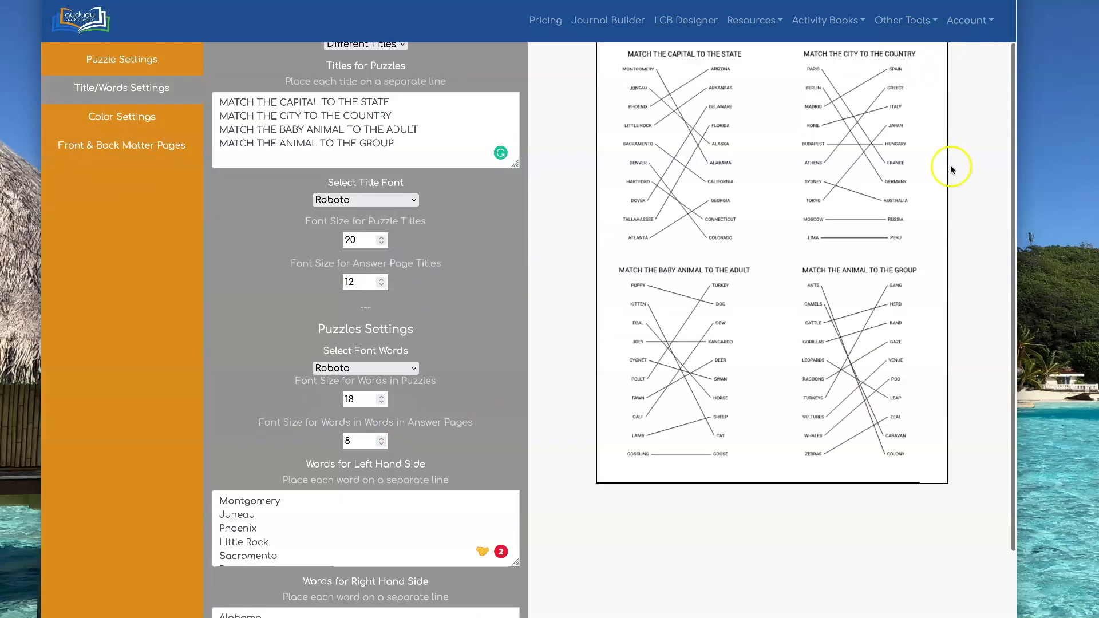
scroll(950, 165, up, 1)
click(770, 73)
click(779, 62)
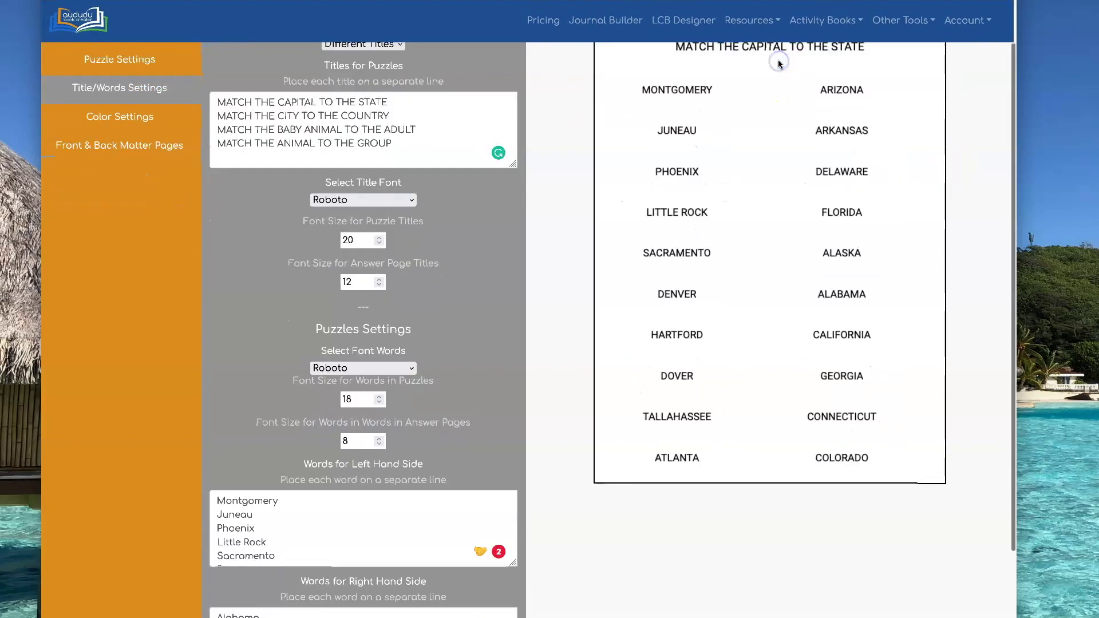
scroll(767, 131, up, 1)
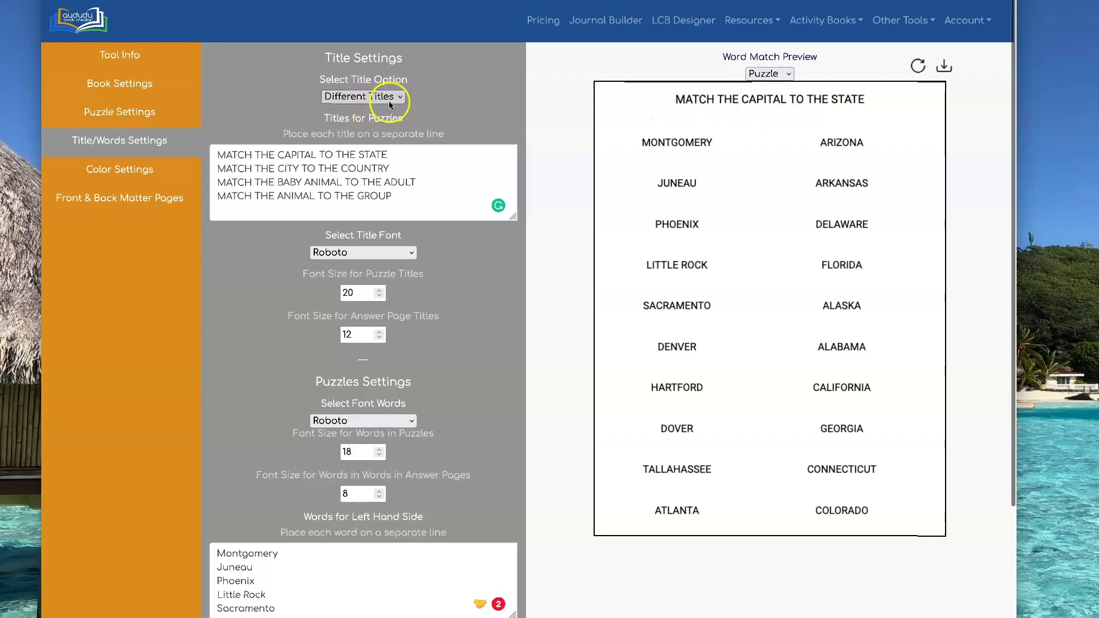
Step: Set the title font to Merriweather, refresh, and check the answer and puzzle previews
click(689, 102)
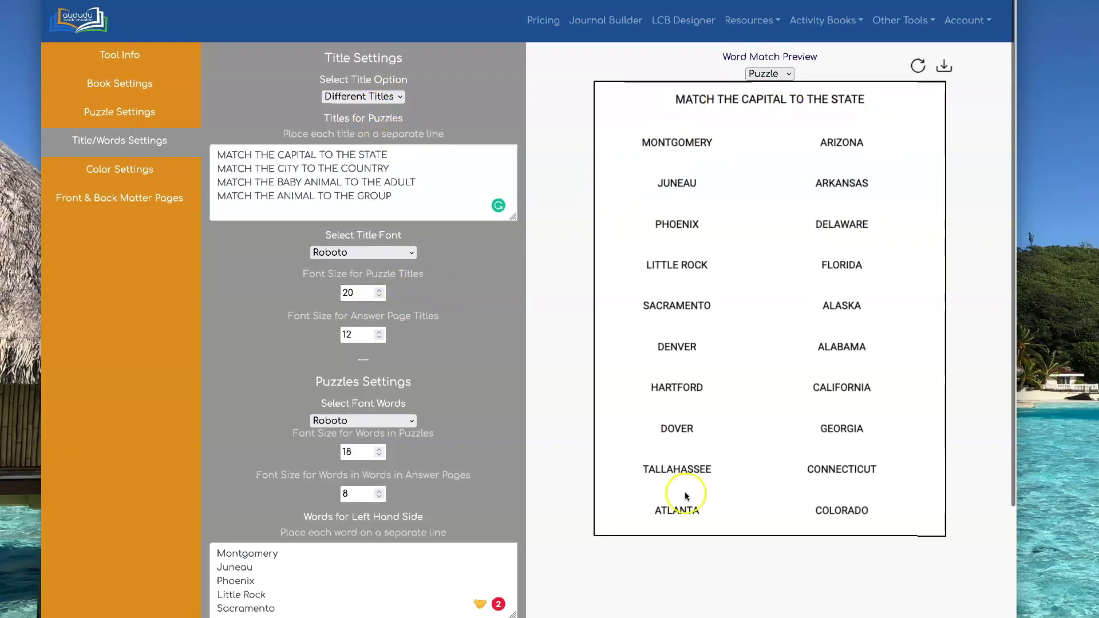
click(394, 251)
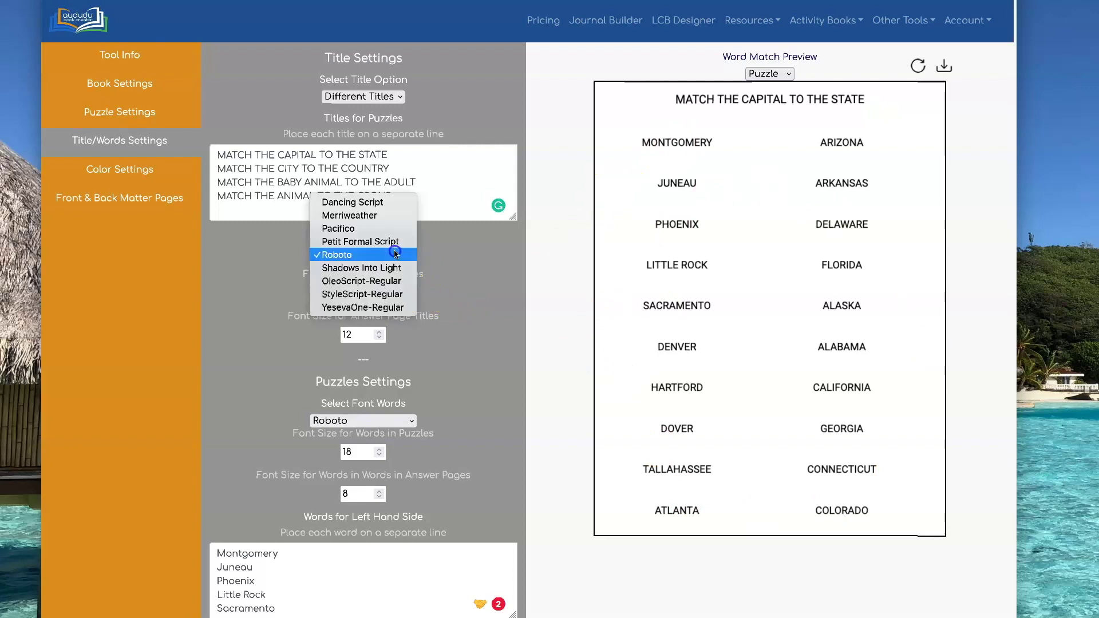
click(390, 217)
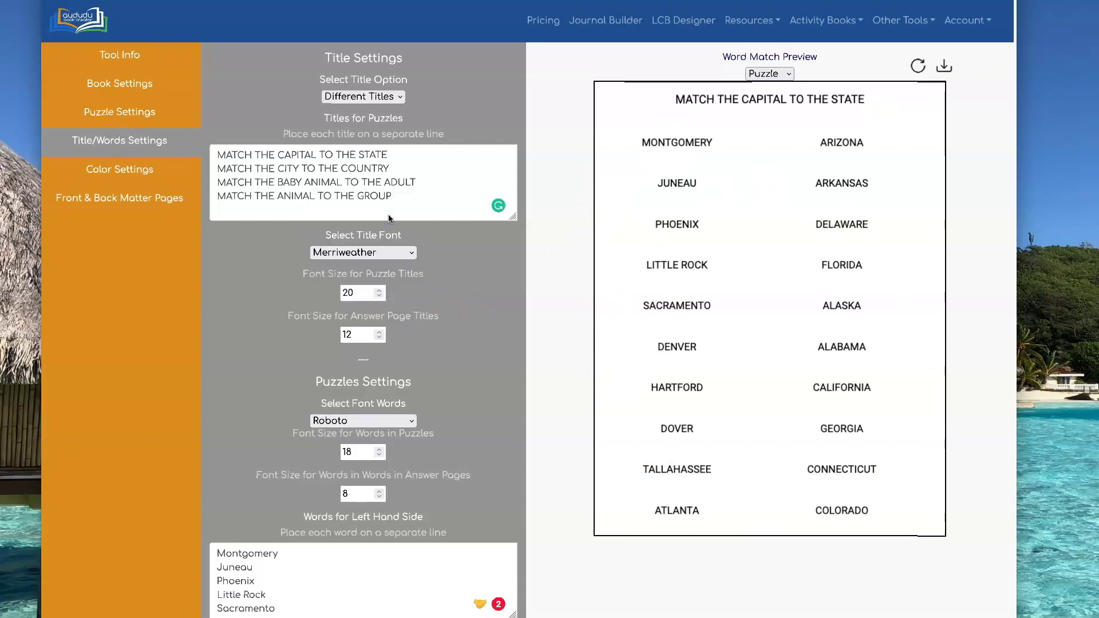
click(917, 65)
scroll(917, 65, down, 1)
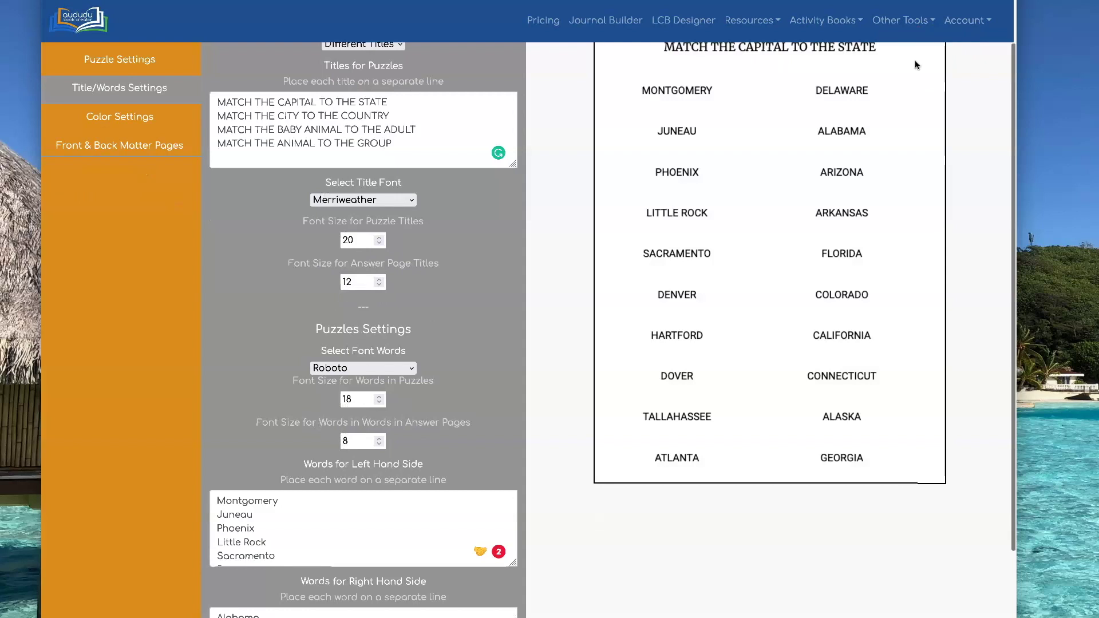
scroll(846, 172, up, 1)
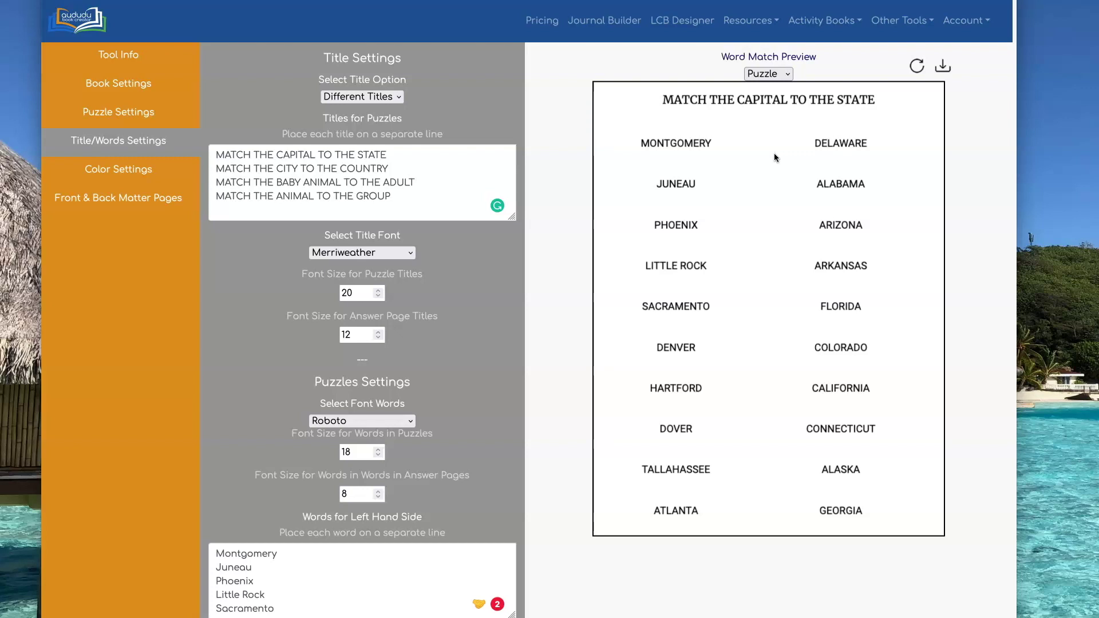
click(917, 65)
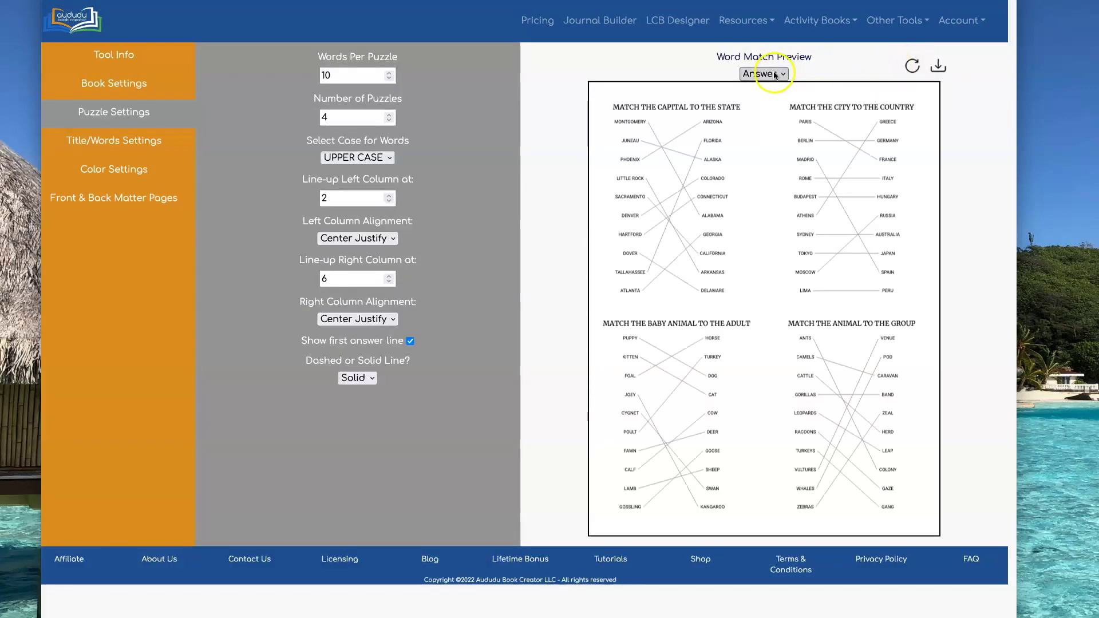
click(775, 74)
click(774, 60)
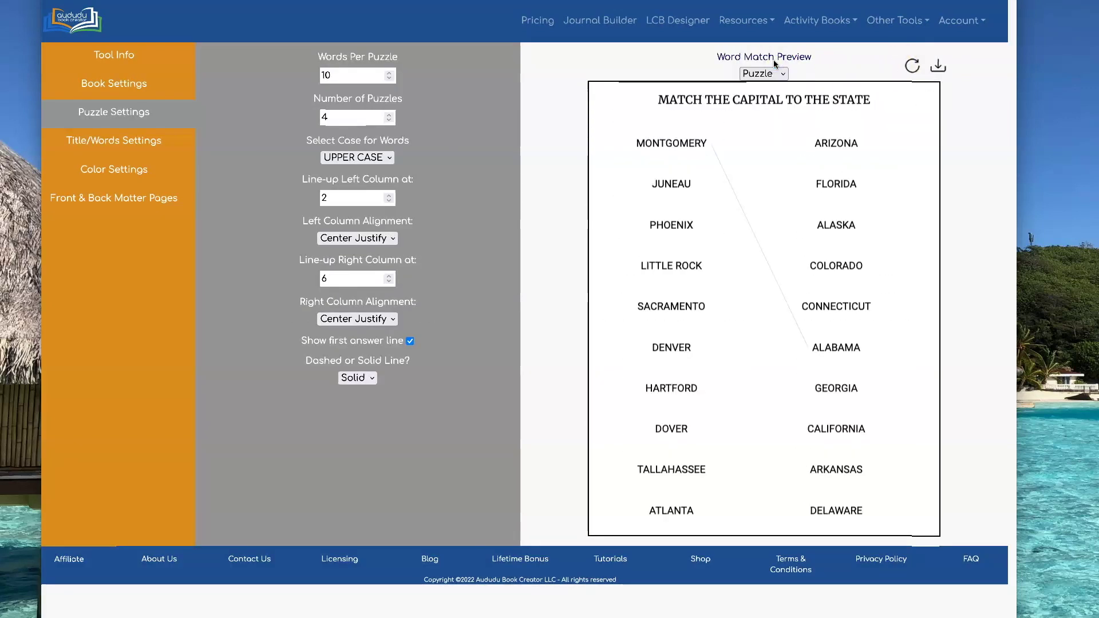
Step: Download the puzzle book PDF, scroll through its five pages in Preview, then close it
click(941, 71)
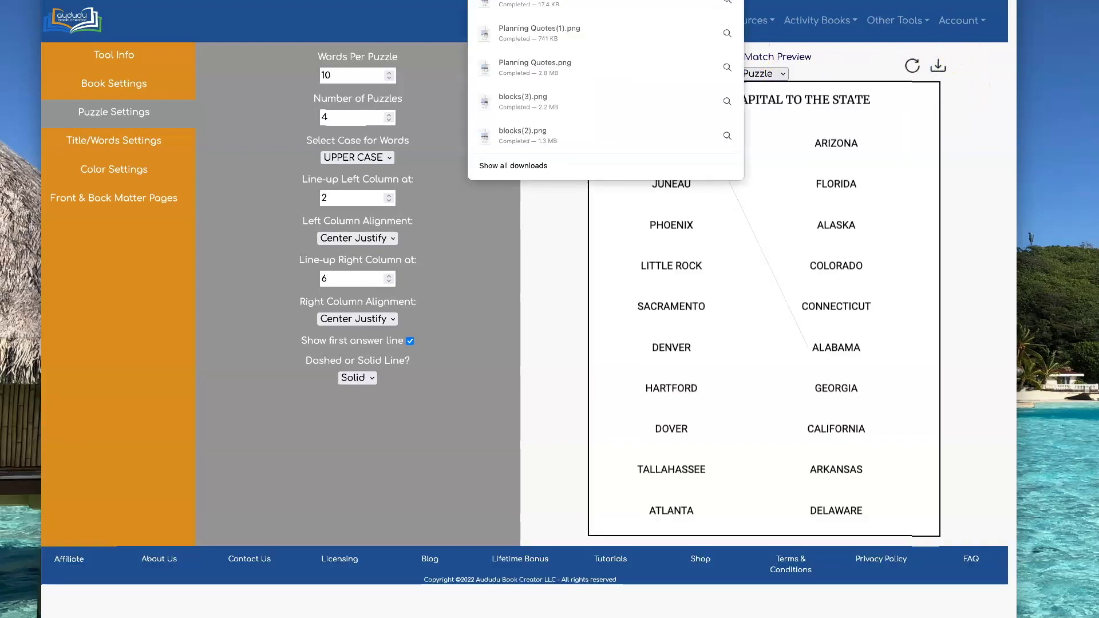
mouse_move(1096, 615)
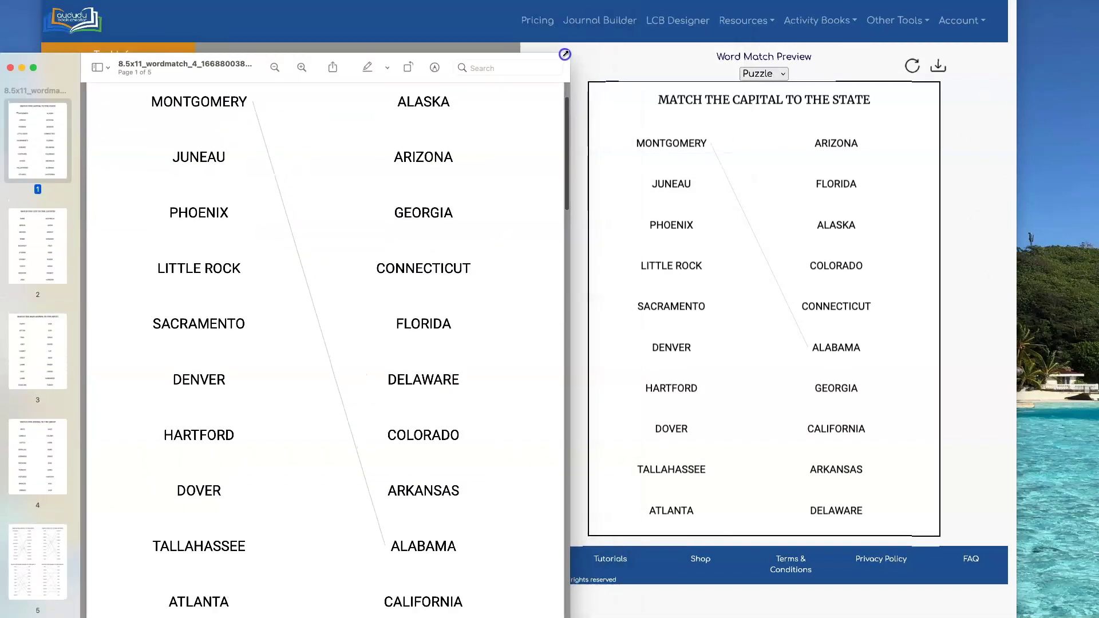
scroll(463, 122, down, 3)
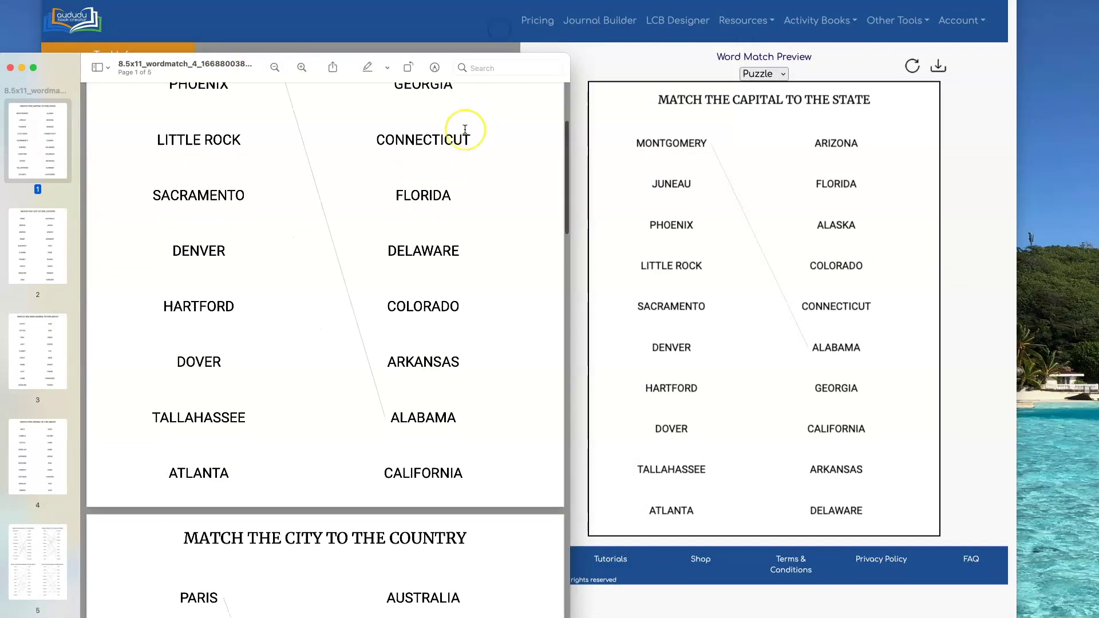
scroll(464, 122, up, 4)
scroll(464, 123, down, 8)
scroll(464, 130, down, 15)
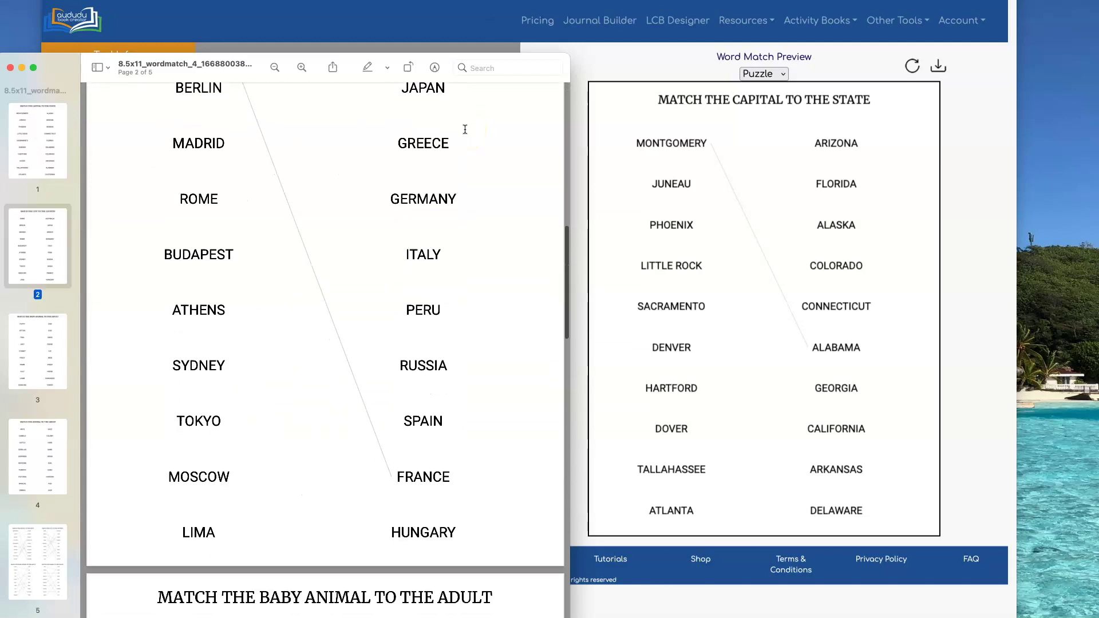
scroll(464, 129, down, 15)
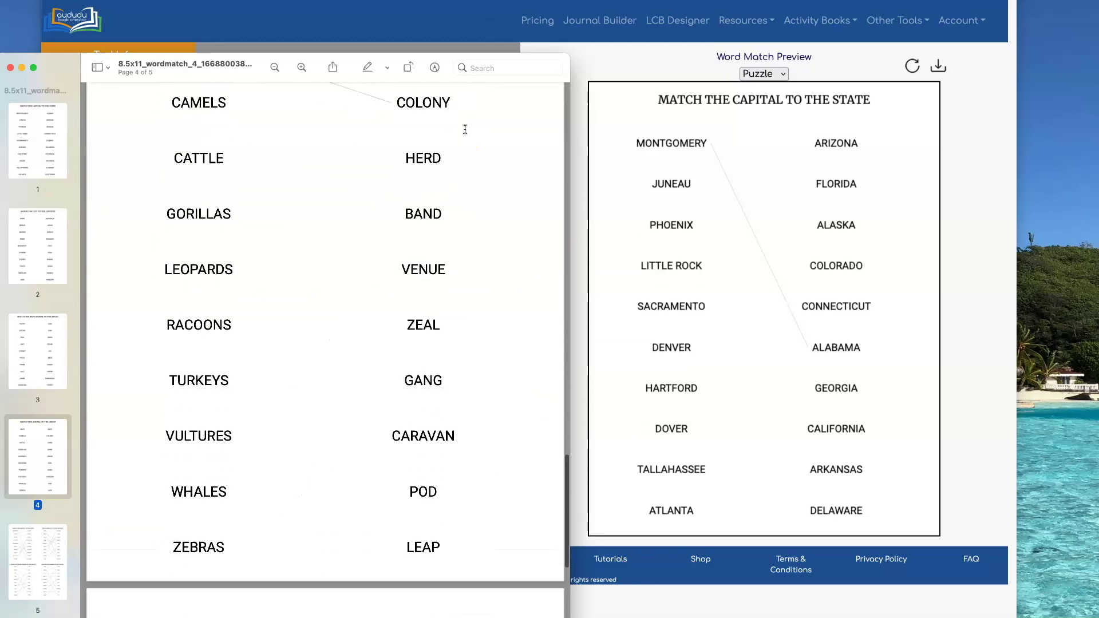
scroll(465, 130, up, 20)
scroll(464, 130, up, 6)
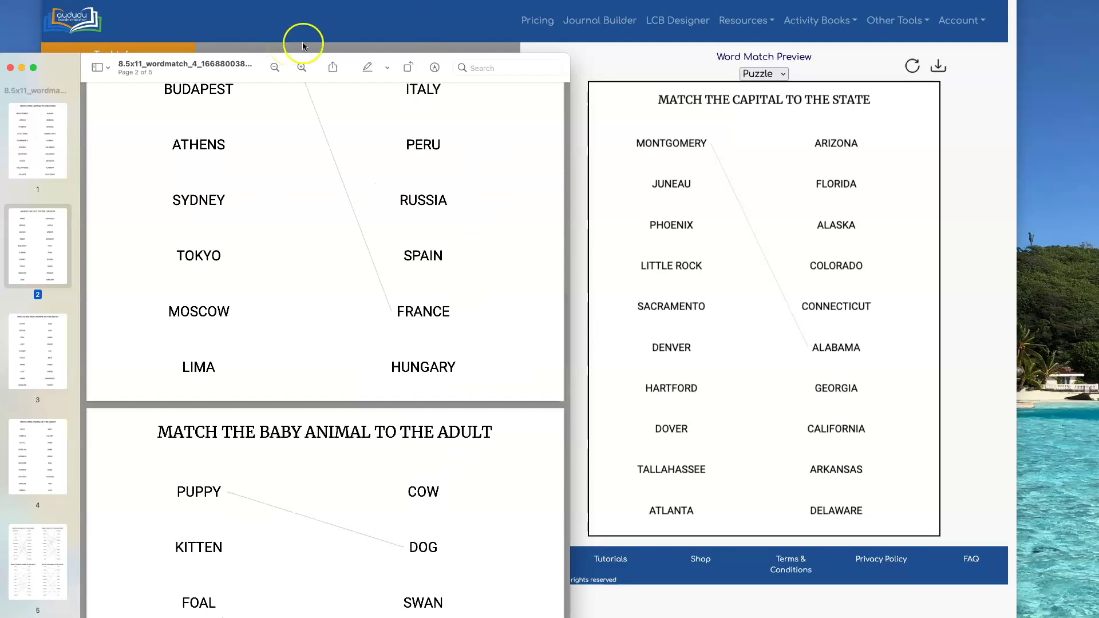
click(45, 66)
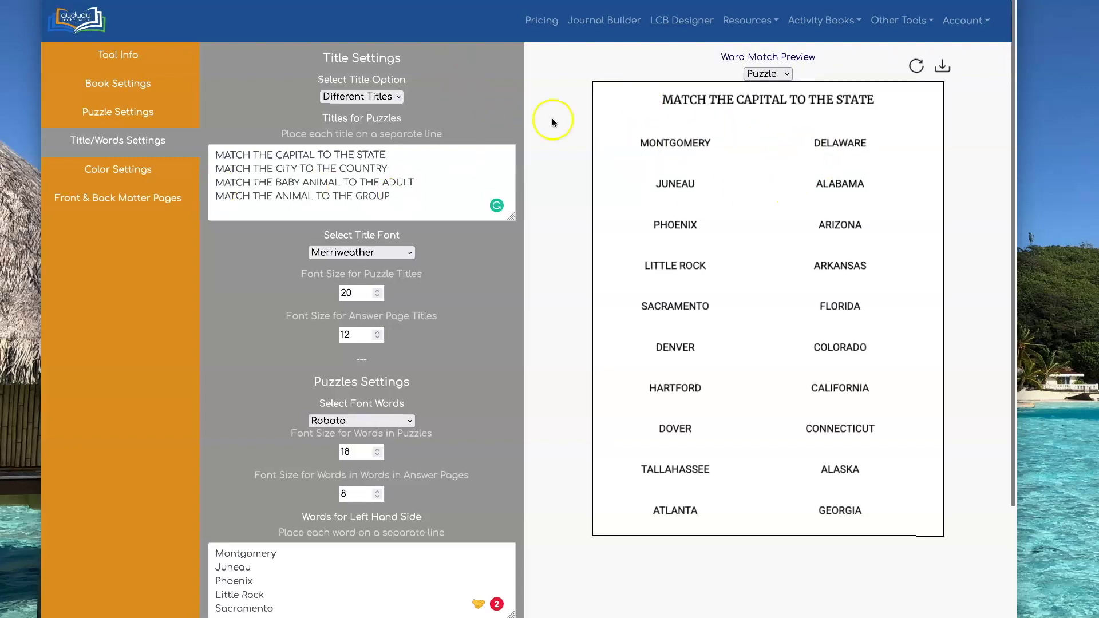
Step: Set the page background colour to white, FFFFFF
click(89, 172)
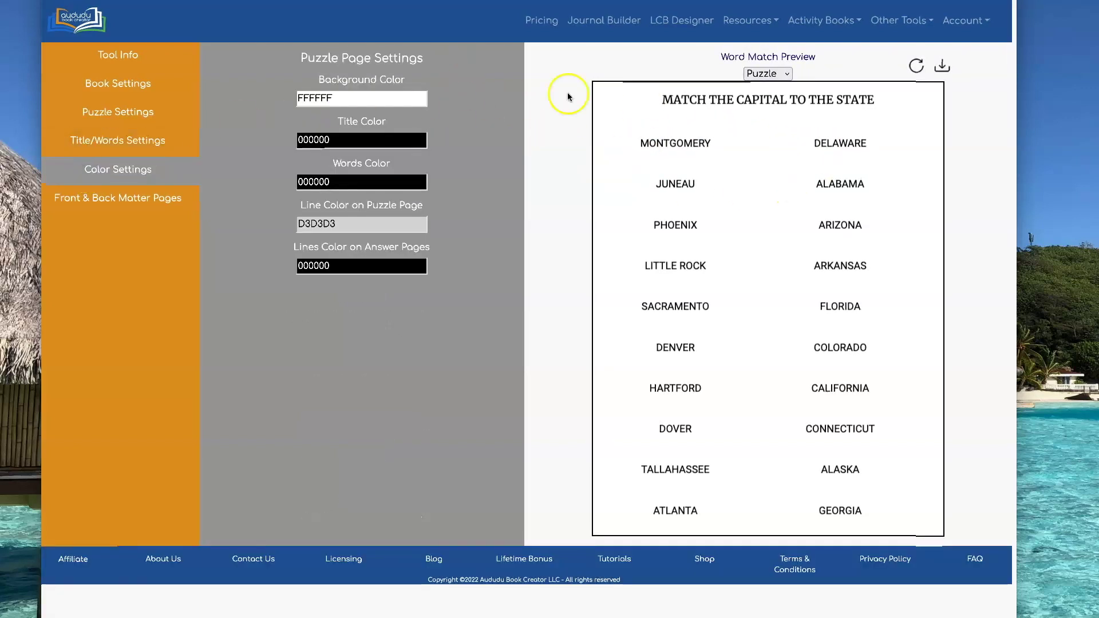
click(396, 97)
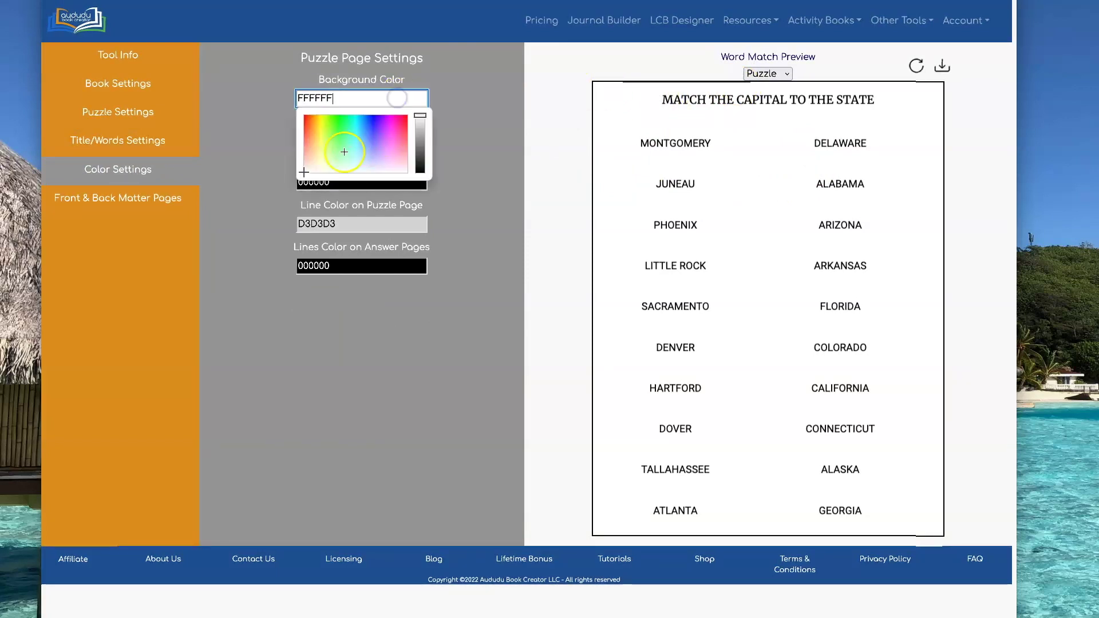
click(342, 150)
click(914, 65)
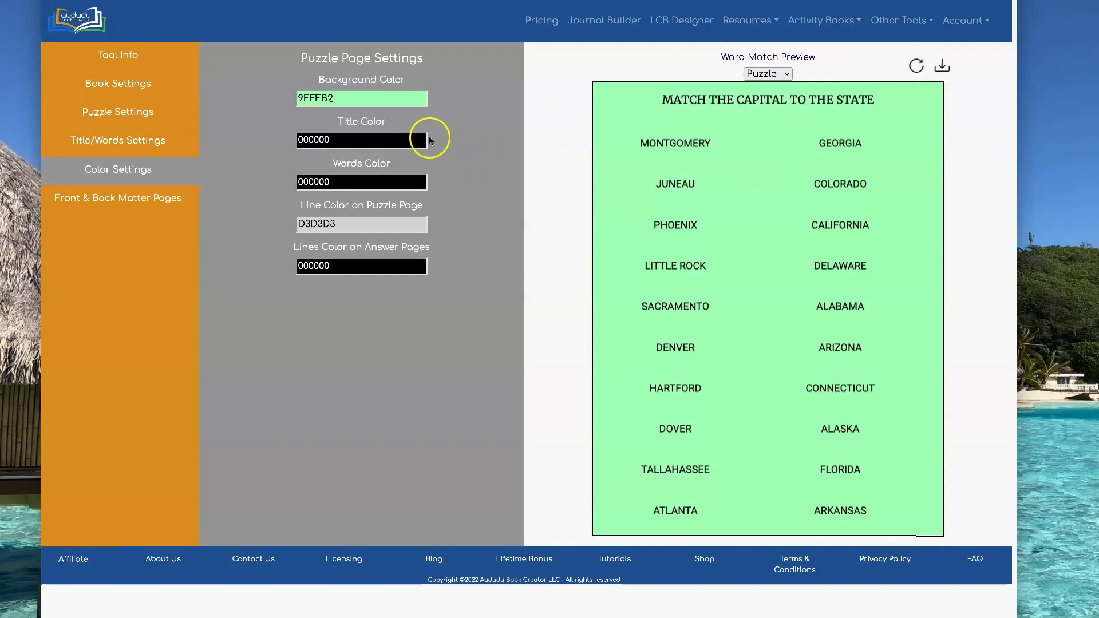
click(376, 96)
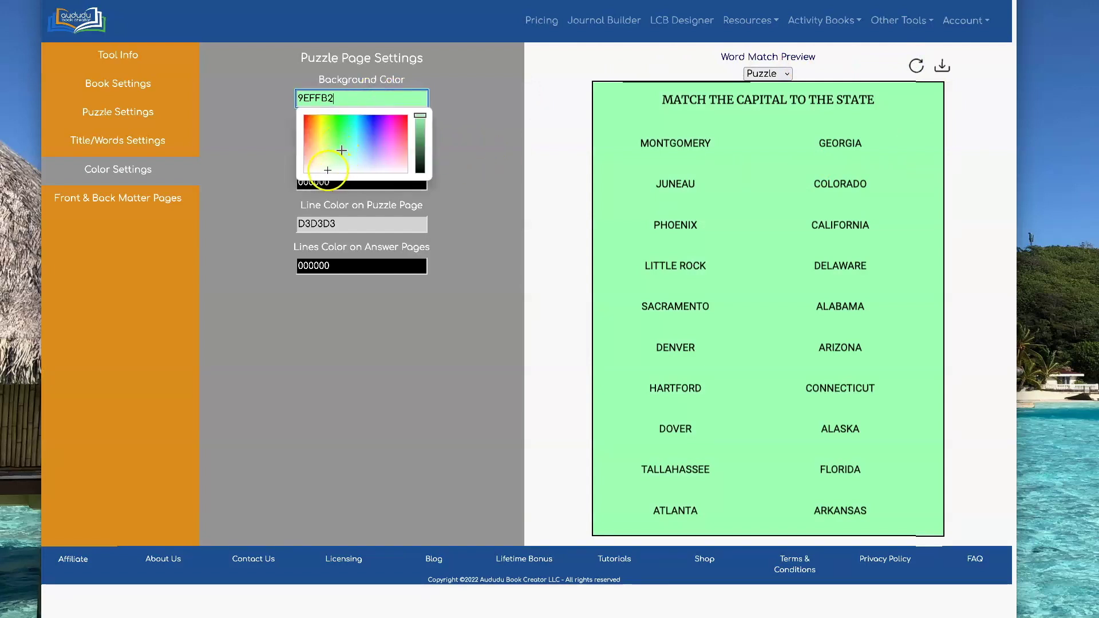
click(326, 171)
double_click(302, 96)
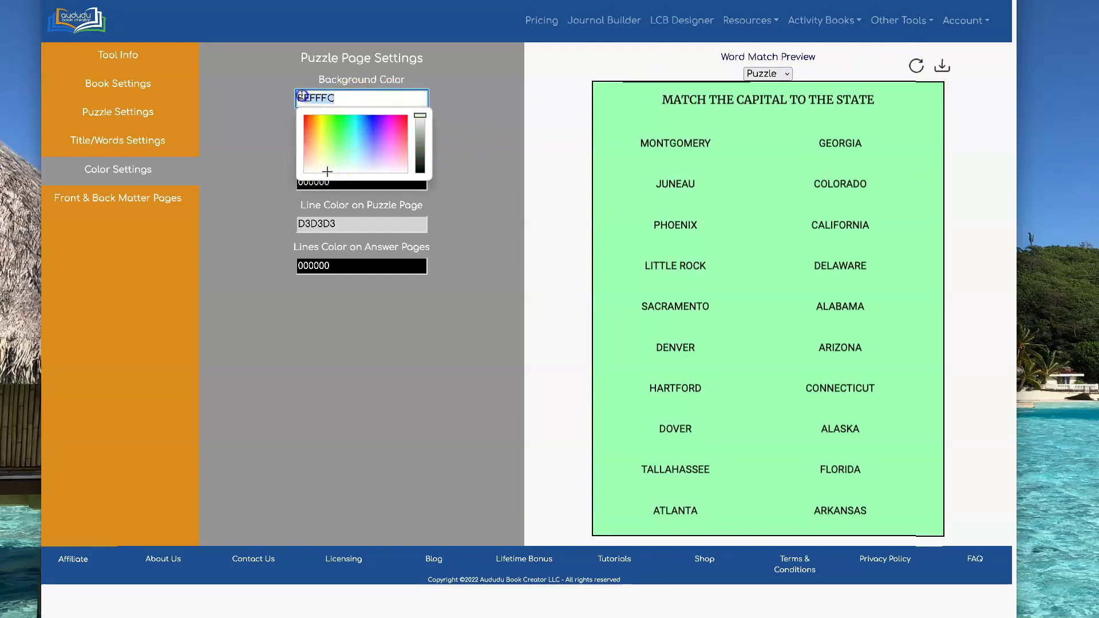
text(ffffff)
Step: Make the puzzle title purple and the words pink, refreshing the preview
click(373, 145)
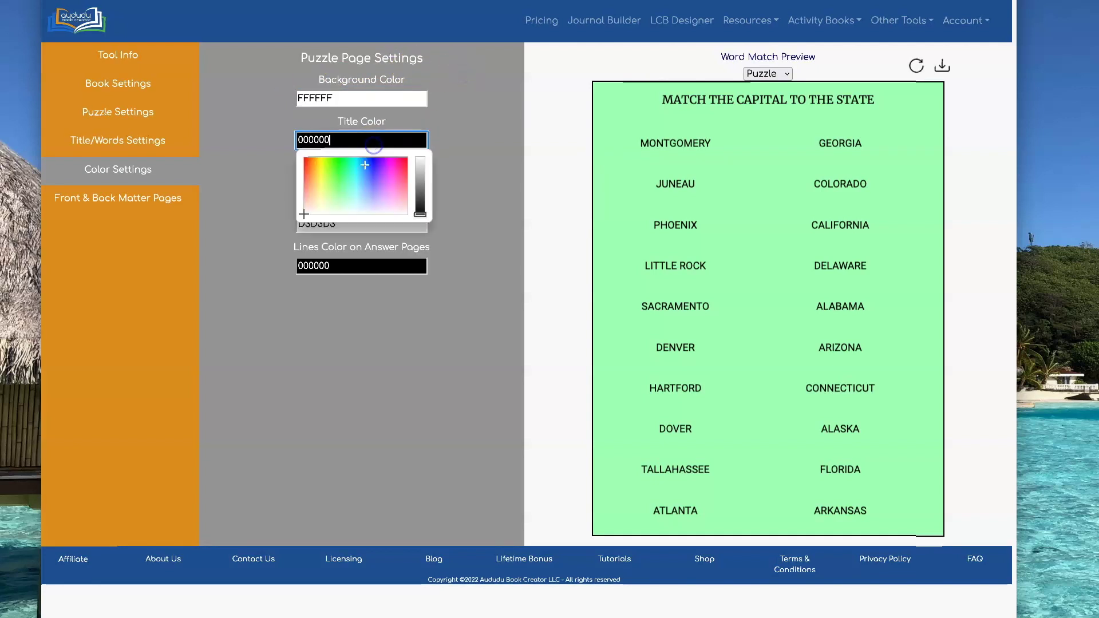
click(377, 164)
click(916, 66)
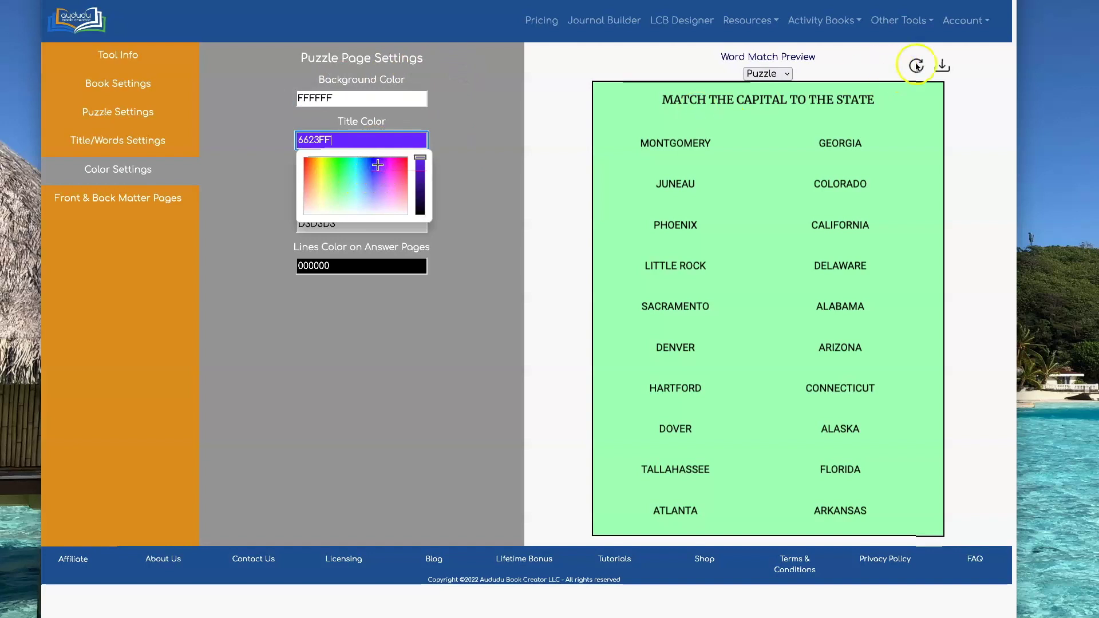
click(314, 190)
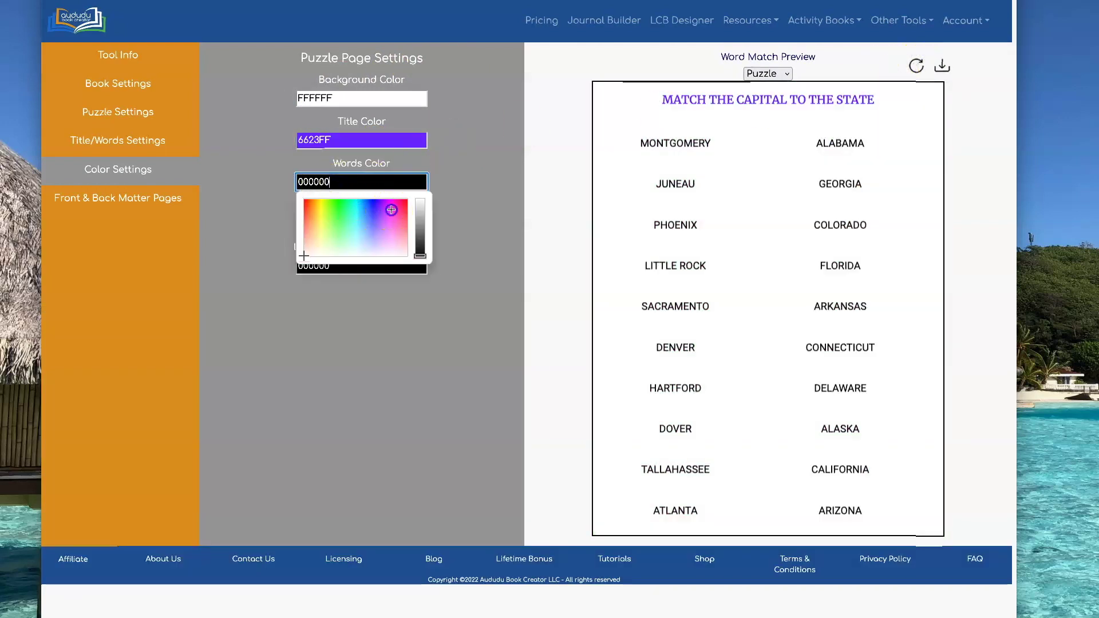
click(391, 210)
click(915, 66)
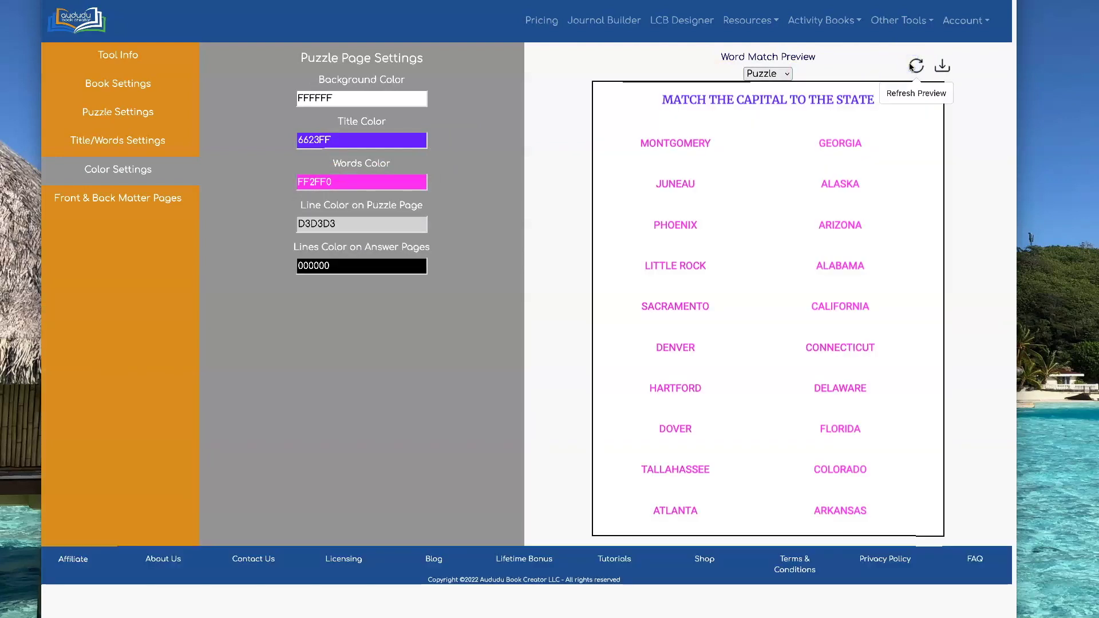
Step: Set the puzzle lines to teal and the answer-page lines to light blue
click(358, 221)
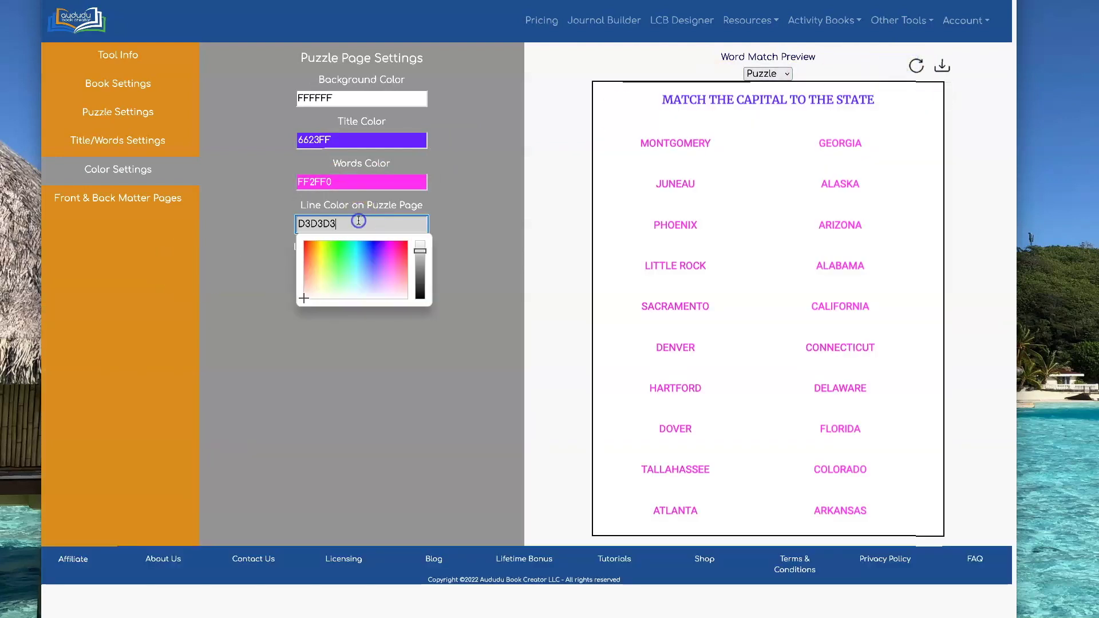
click(355, 247)
click(472, 185)
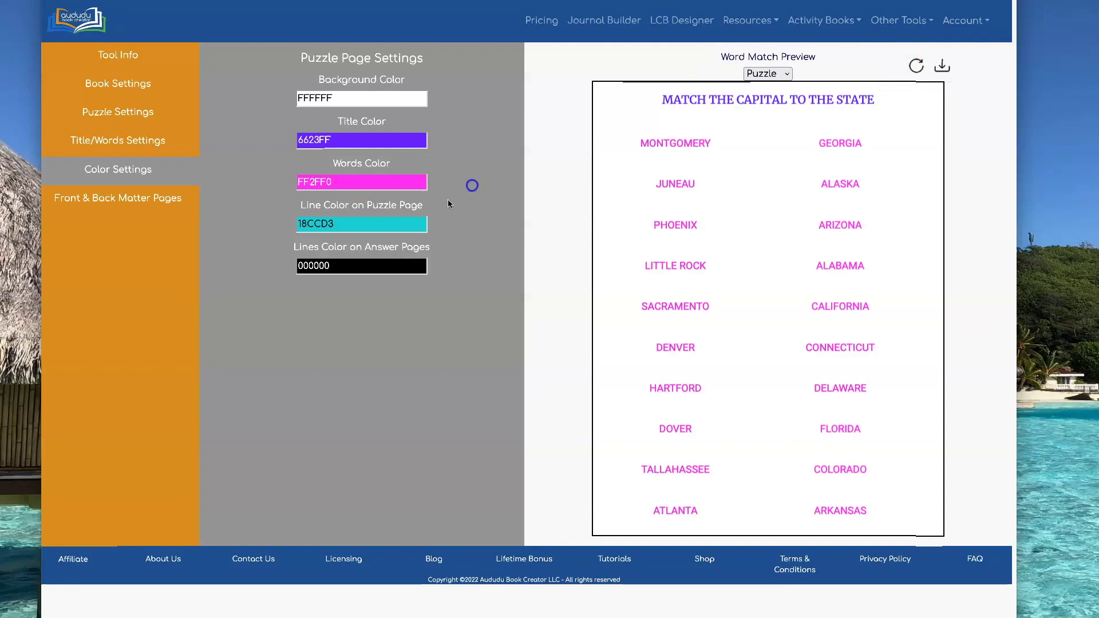
click(367, 266)
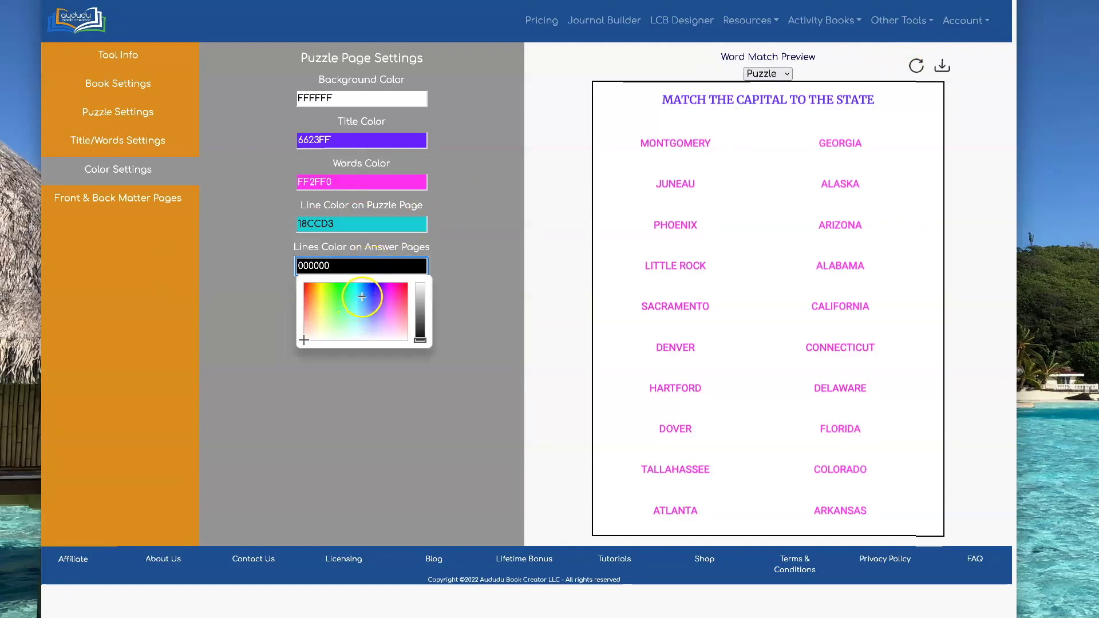
click(356, 298)
click(456, 215)
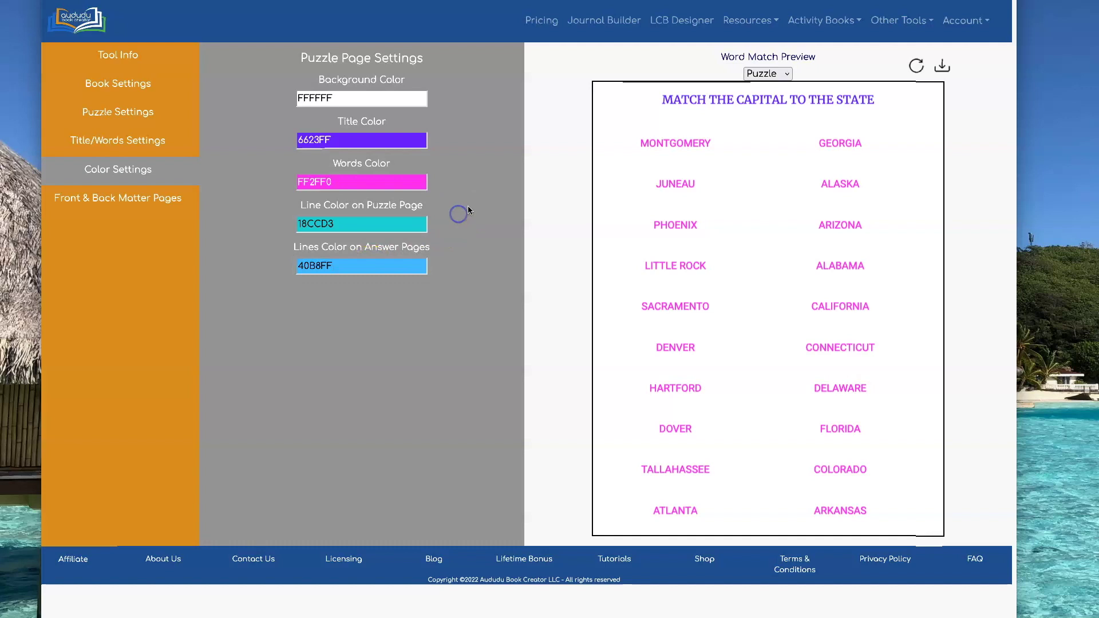
Step: Preview the answer pages, turn on the solid first answer line, and return to the puzzle preview
click(905, 70)
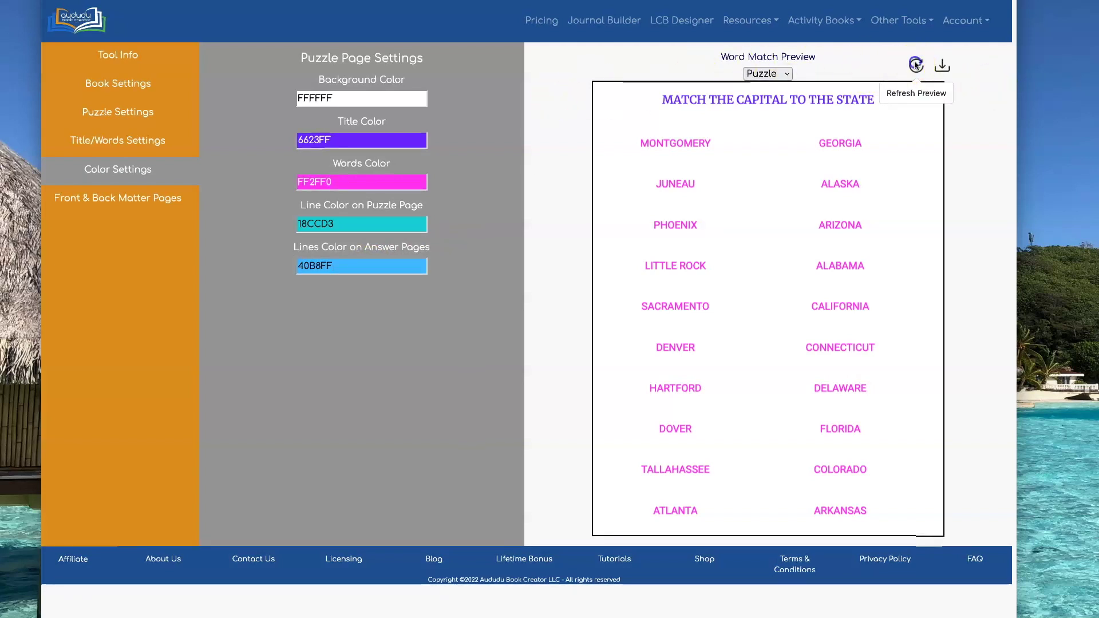
click(781, 73)
click(781, 89)
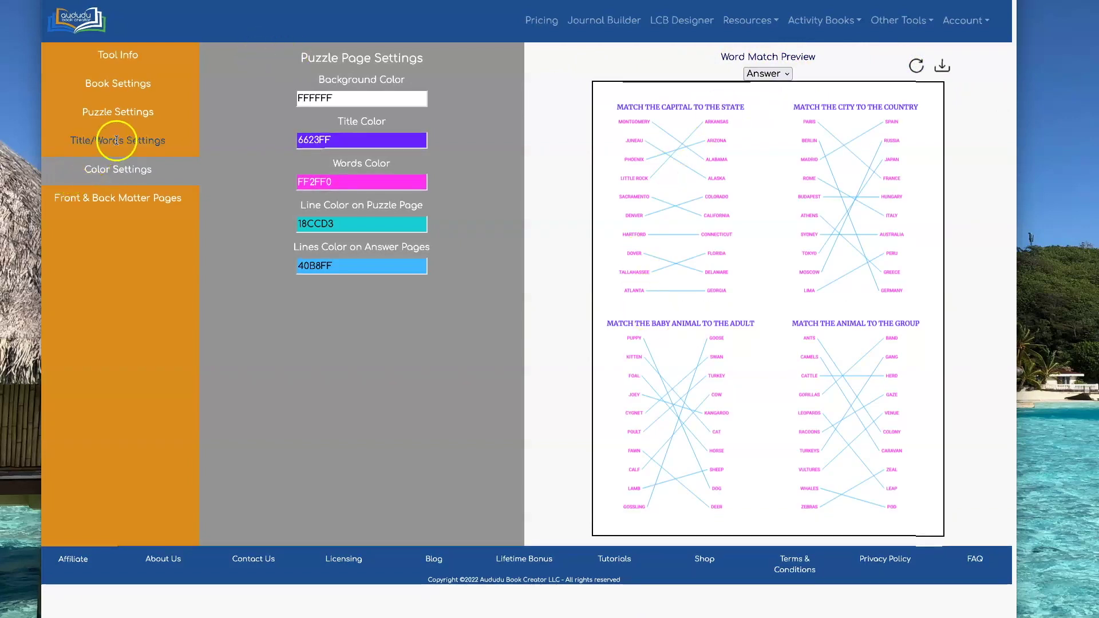
click(108, 116)
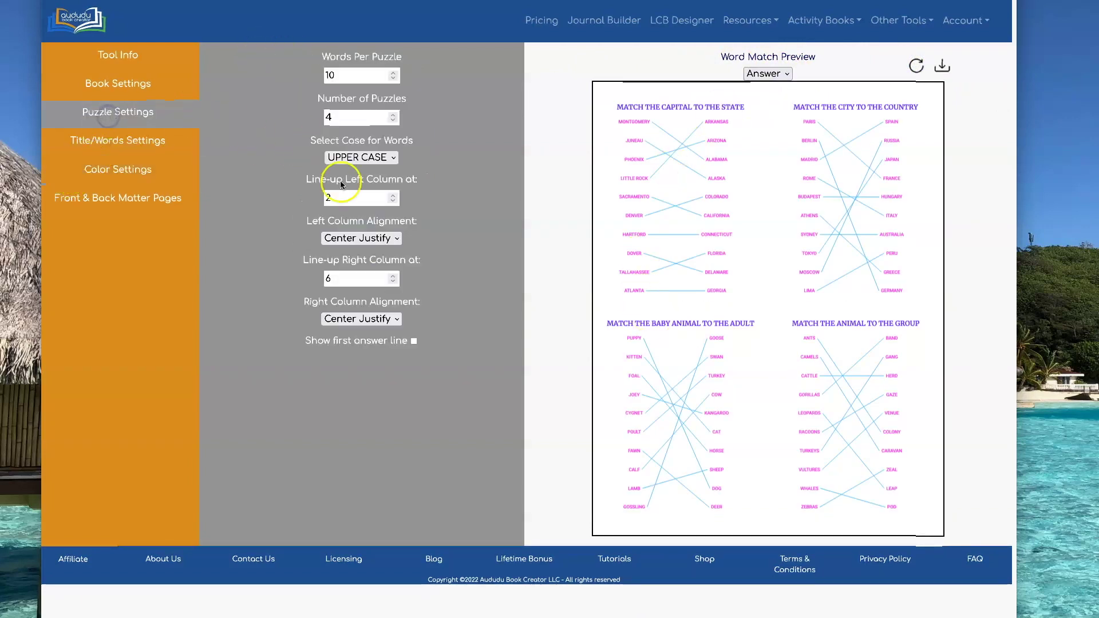
click(414, 340)
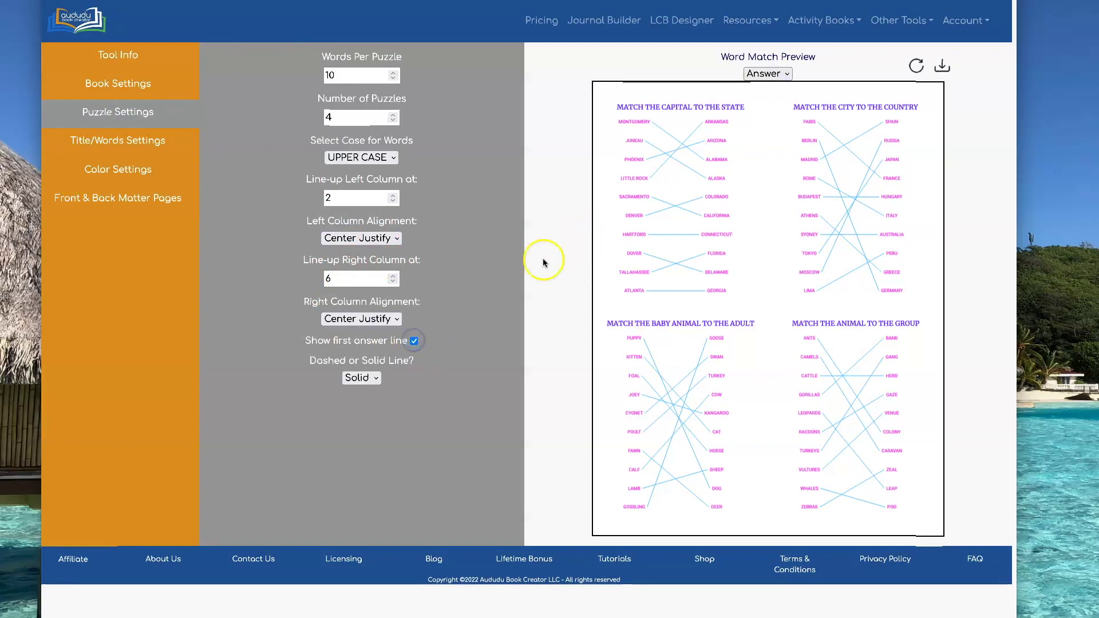
click(916, 66)
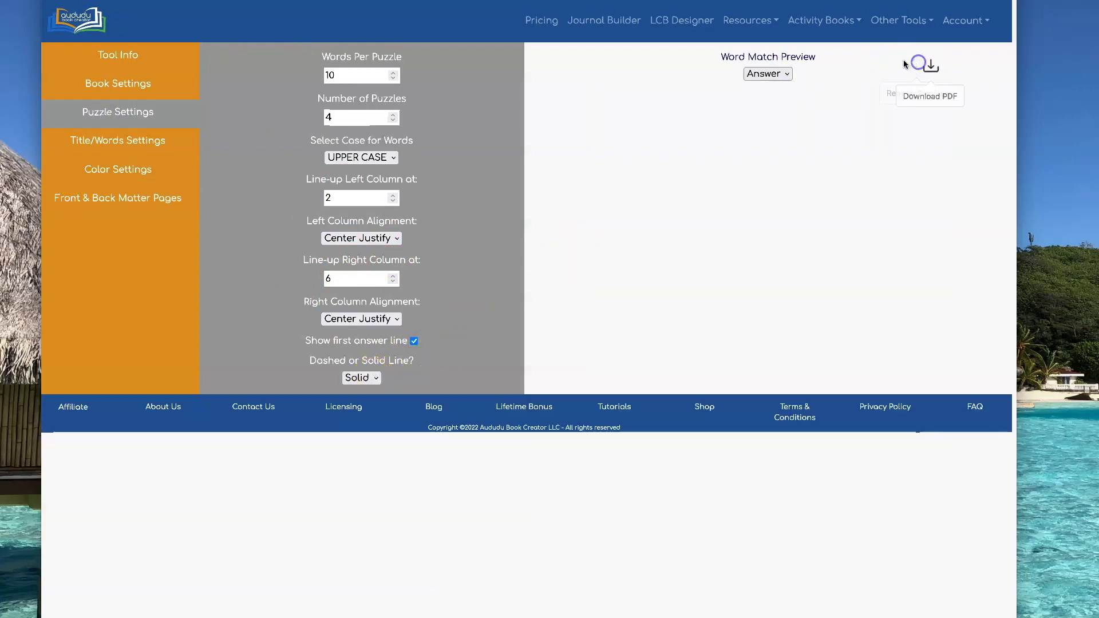
click(780, 74)
click(768, 63)
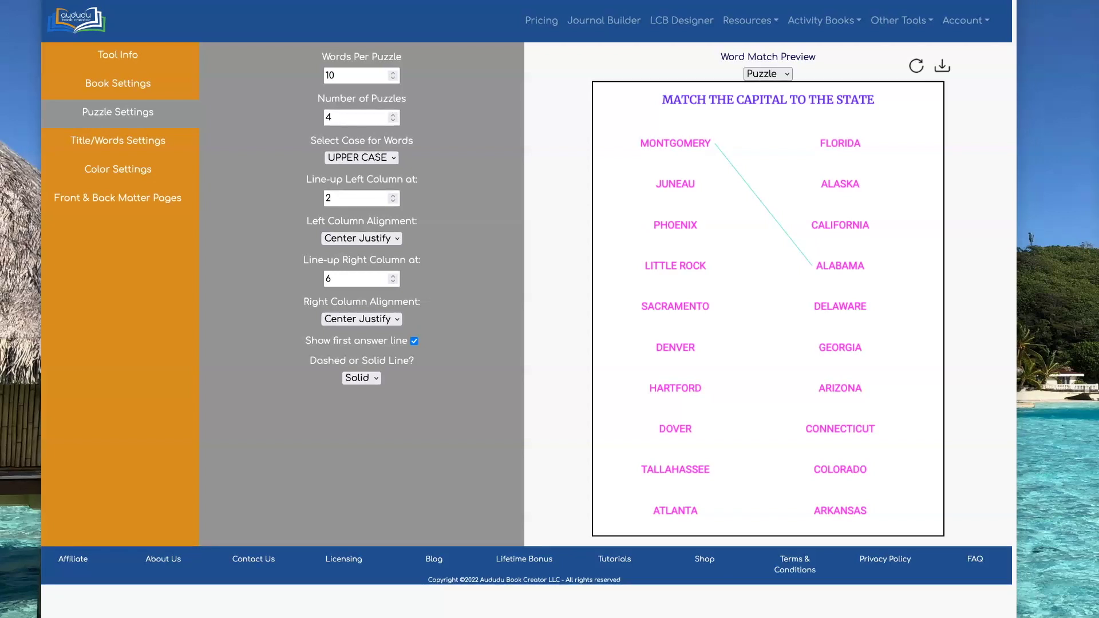
Step: Replace the left-hand words with ONE–TEN and the right-hand words with 1–10
click(95, 141)
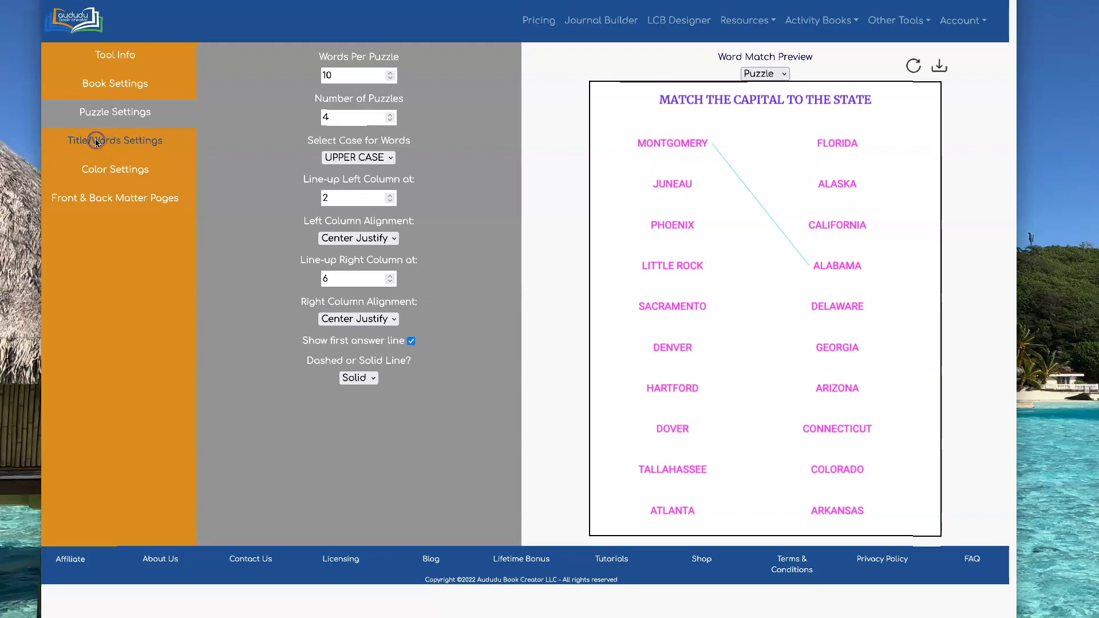
click(267, 441)
key(ctrl+a)
key(ctrl+v)
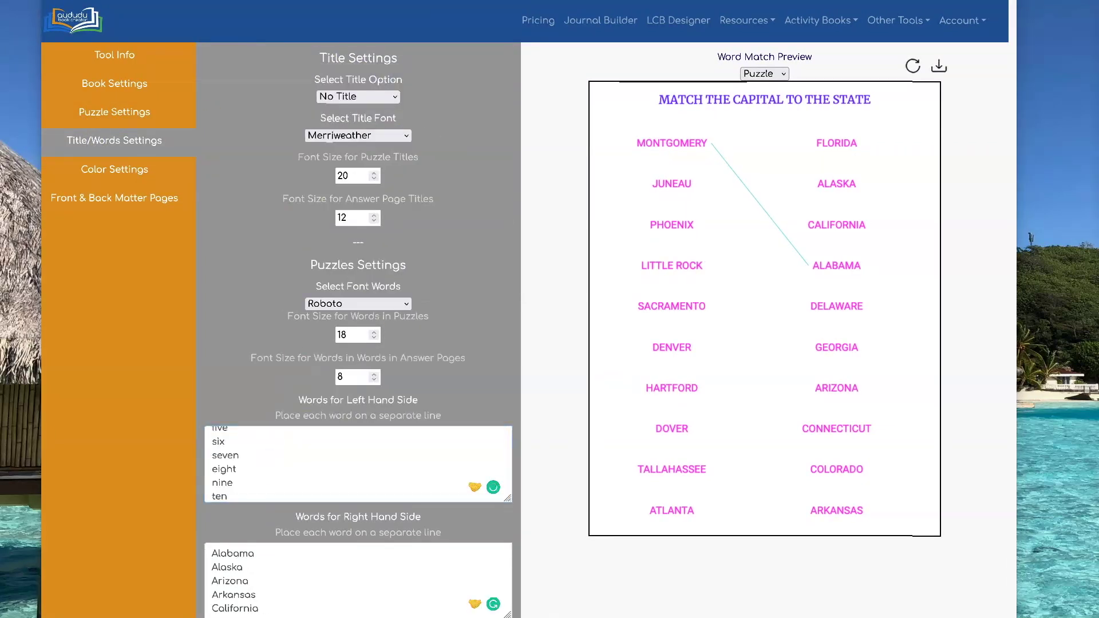
click(277, 554)
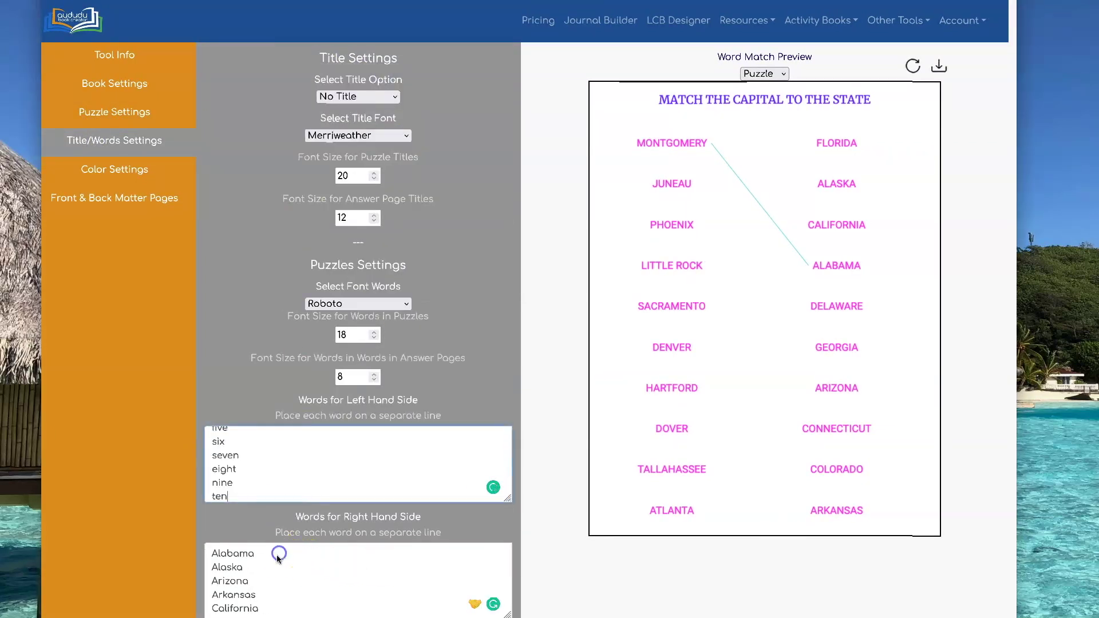
key(ctrl+a)
key(ctrl+v)
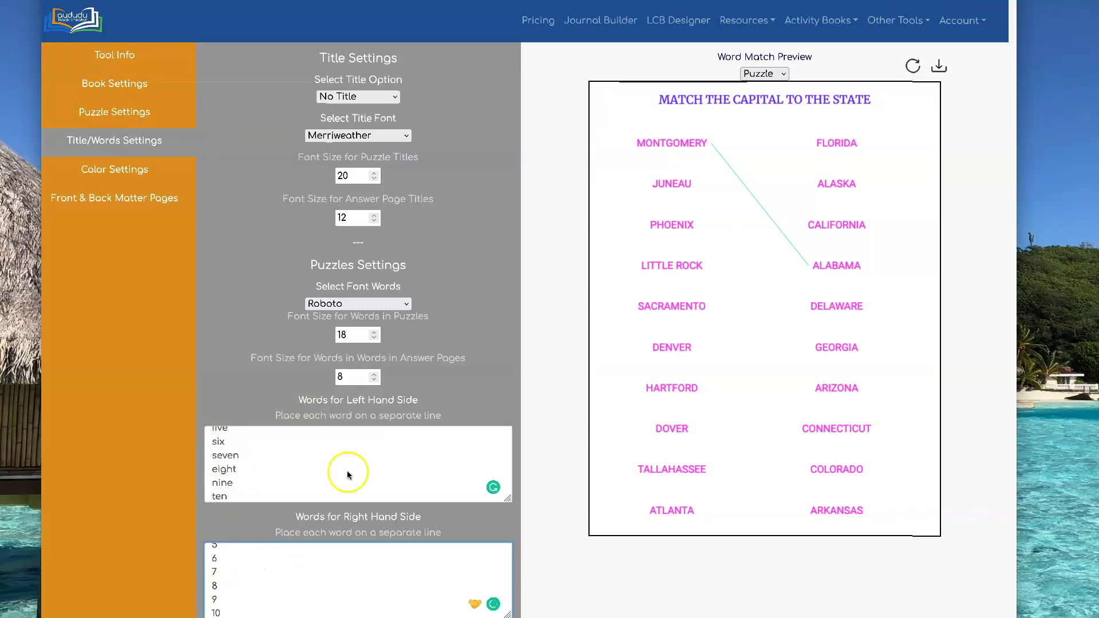
Step: Set Number of Puzzles to 1 and refresh the preview
click(144, 111)
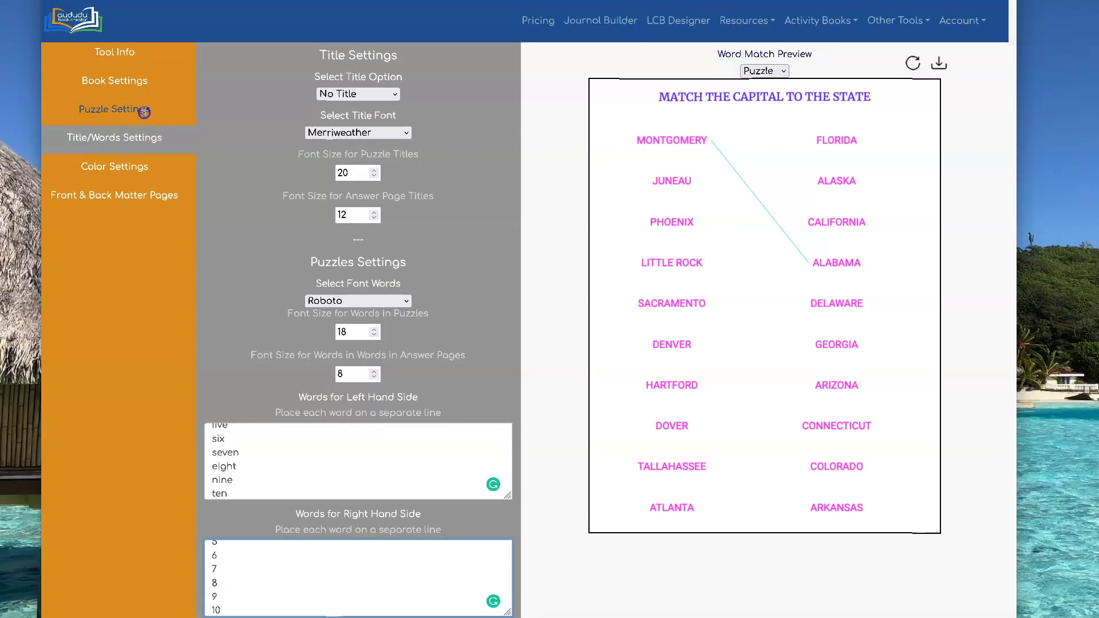
click(307, 116)
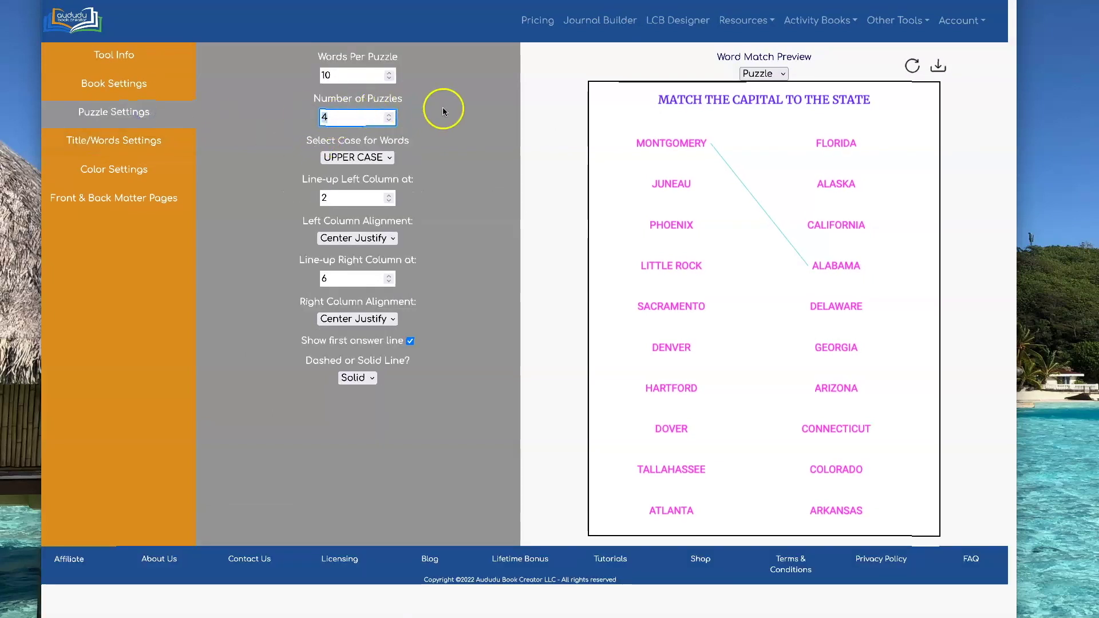
text(1)
click(913, 65)
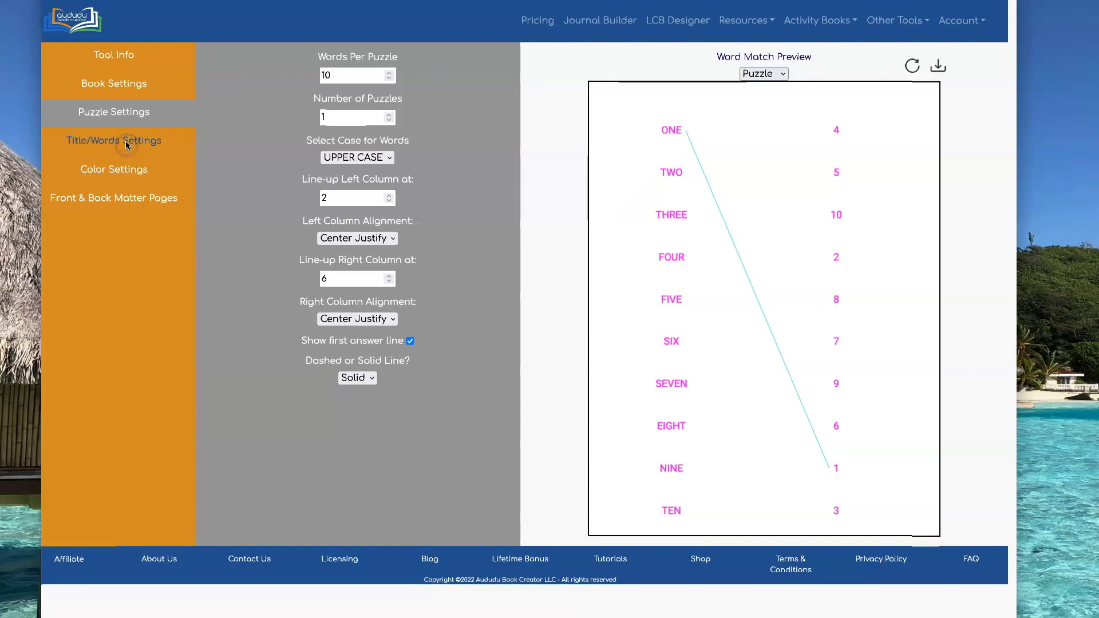
click(114, 166)
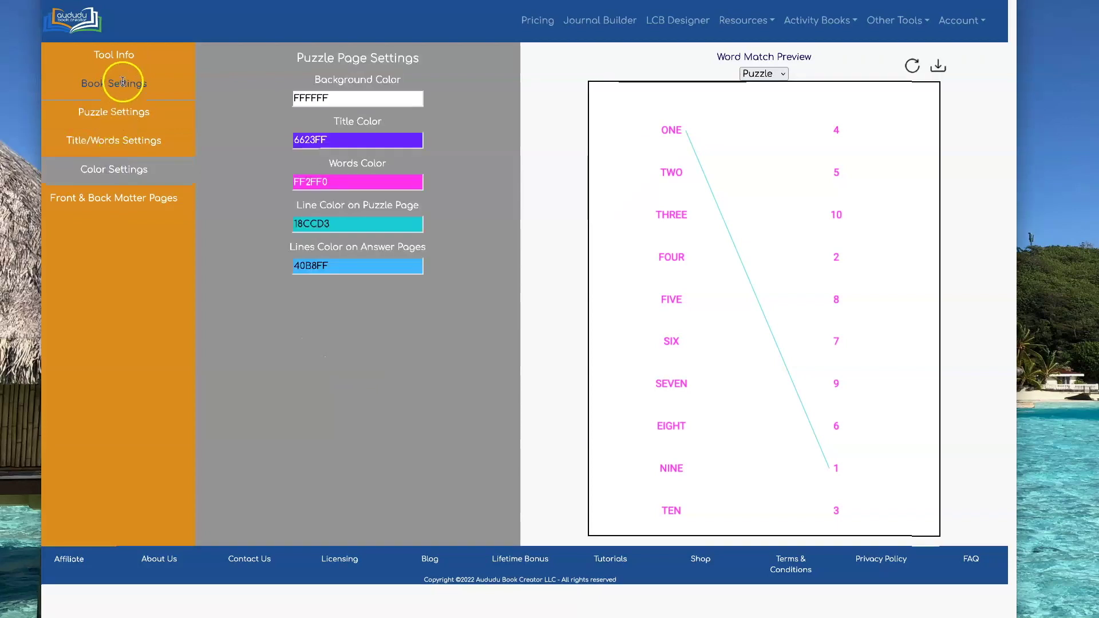
Step: Paste Spanish number words (UNO, DOS, TRES…) into the right-hand list and refresh the preview
click(120, 141)
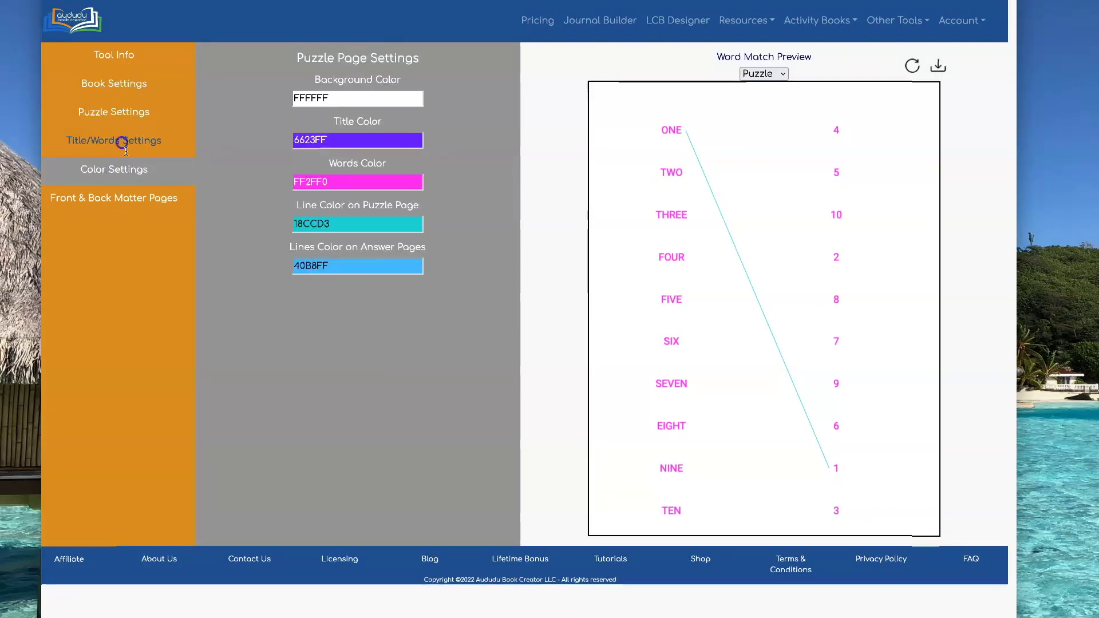
click(220, 565)
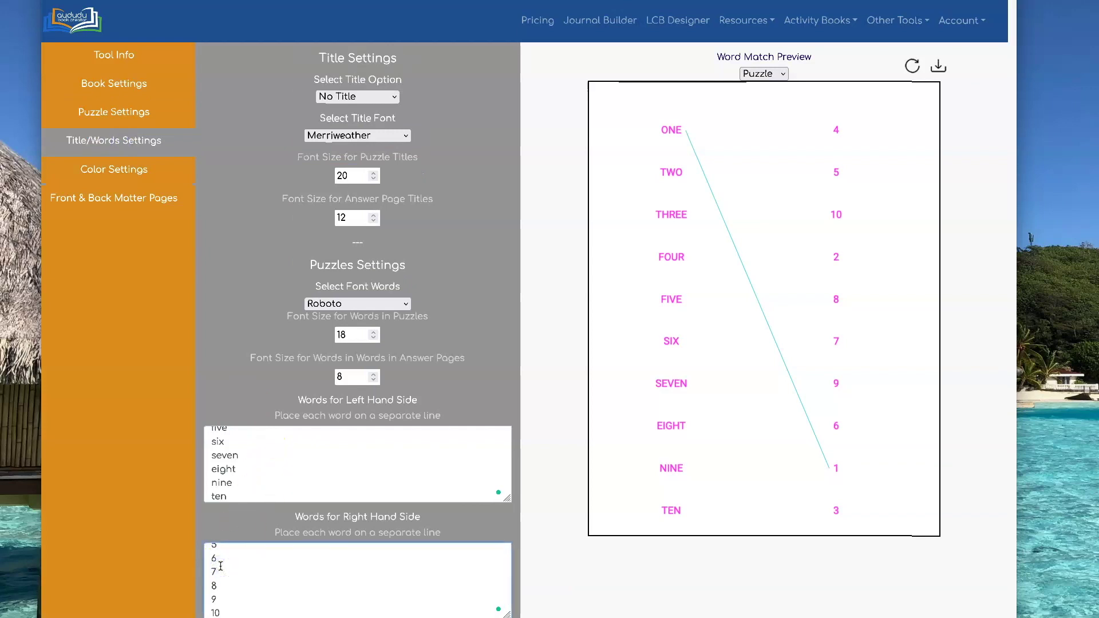
key(ctrl+a)
text(uno dos tres cuatro cinco seis siete ocho nueve diez)
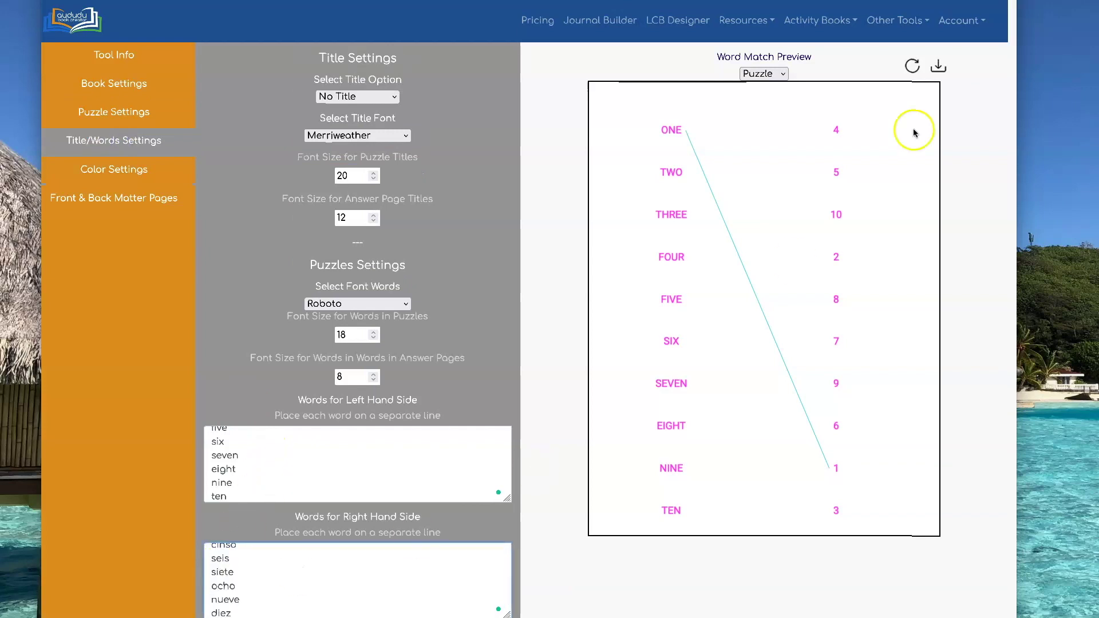
click(914, 65)
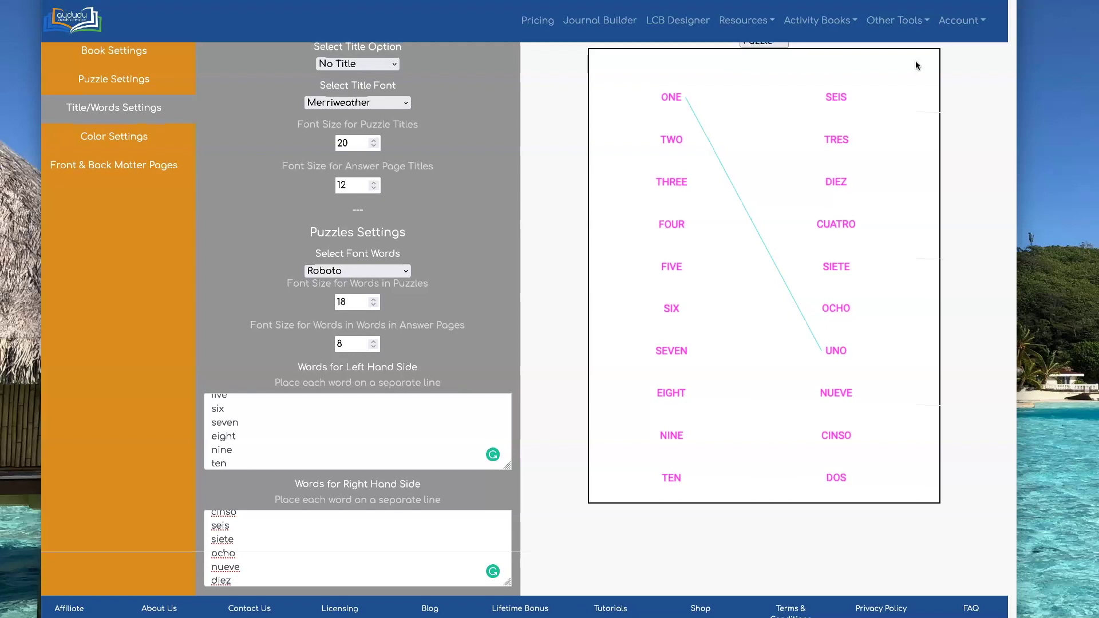
scroll(915, 60, up, 1)
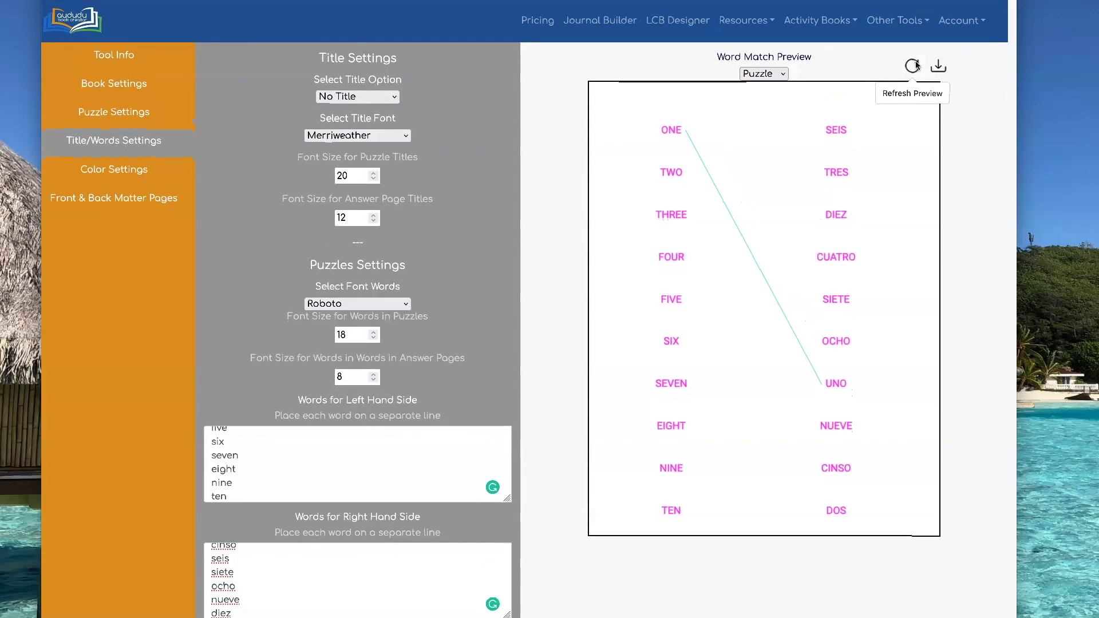